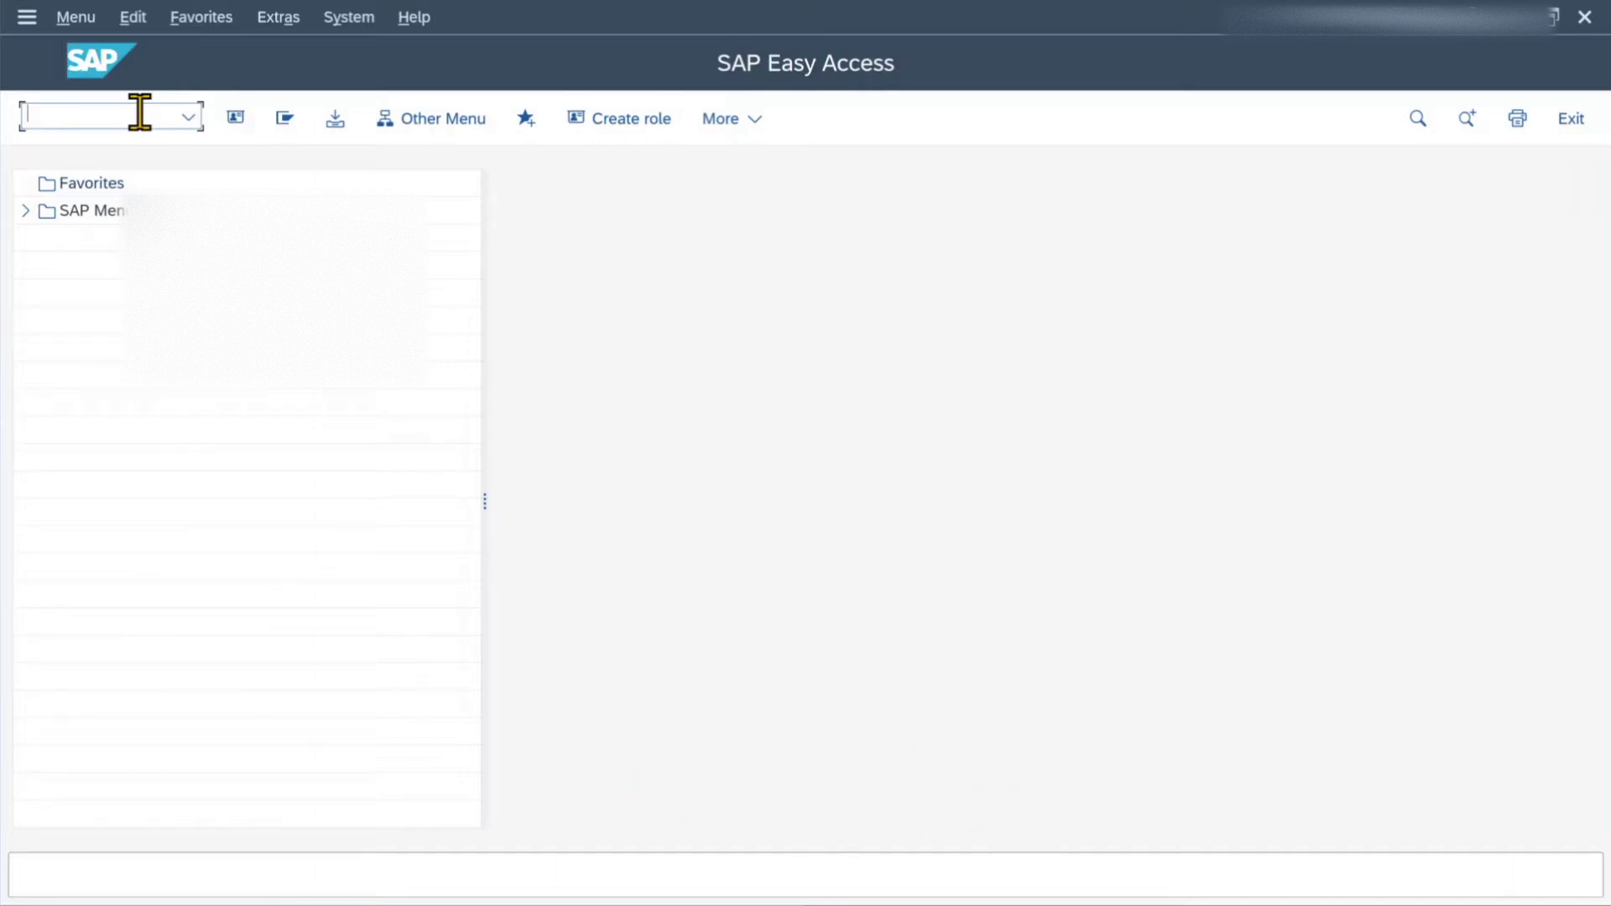
Run transaction spro and display the Implementation Guide (IMG) structure.
type("spro")
key("Return")
left_click(281, 120)
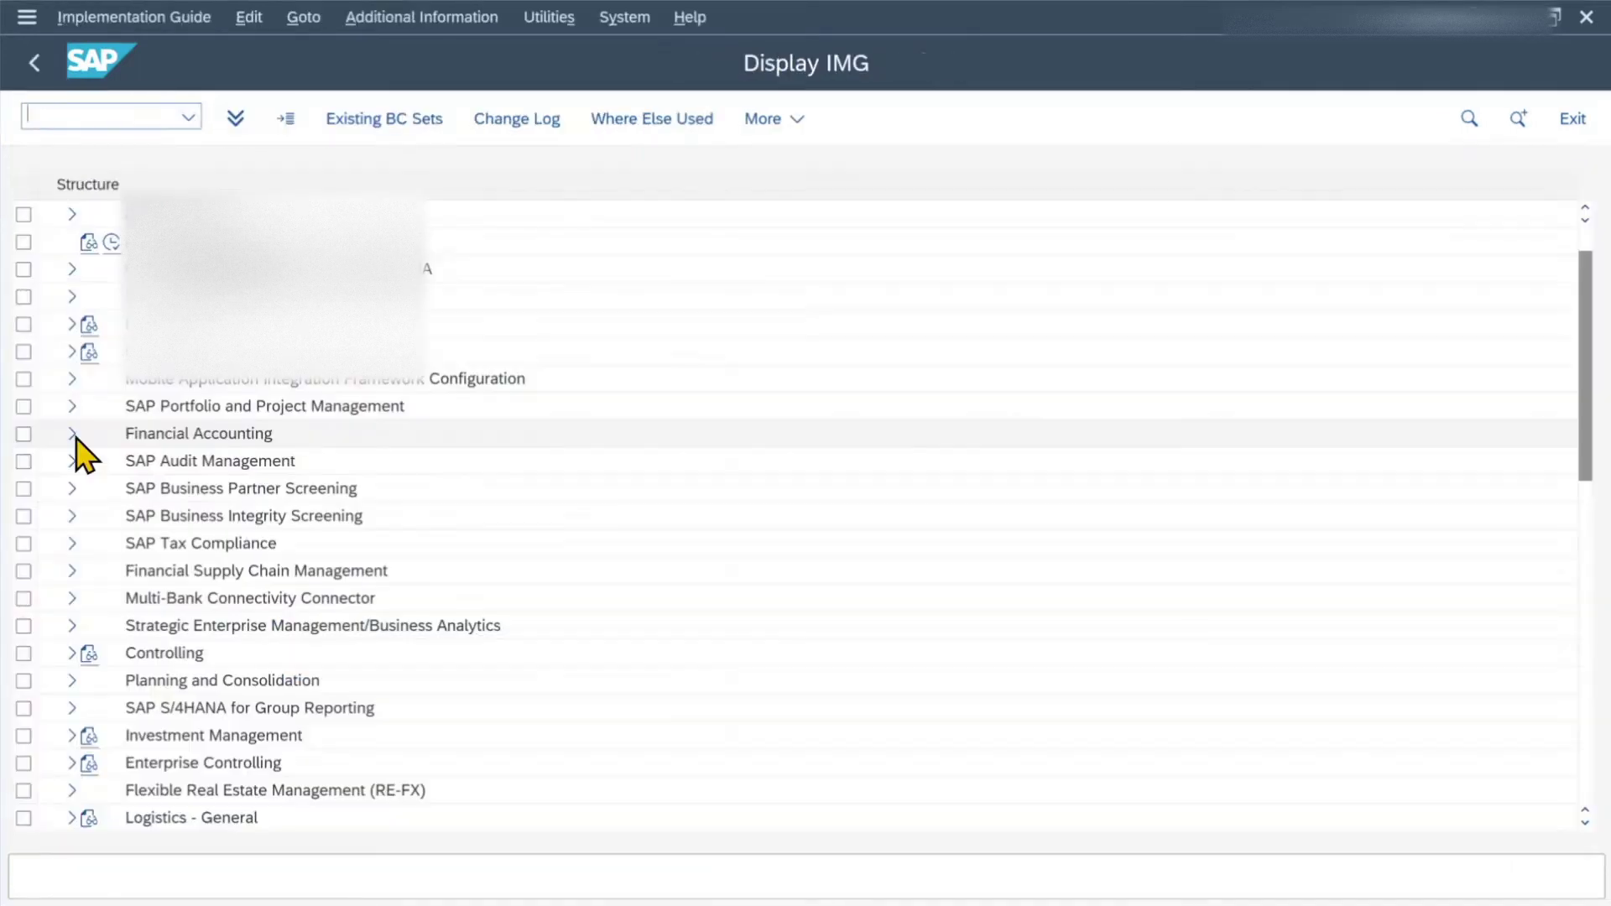
Open the Define Asset Classes activity under Financial Accounting, Asset Accounting, Organizational Structures, Asset Classes.
left_click(73, 435)
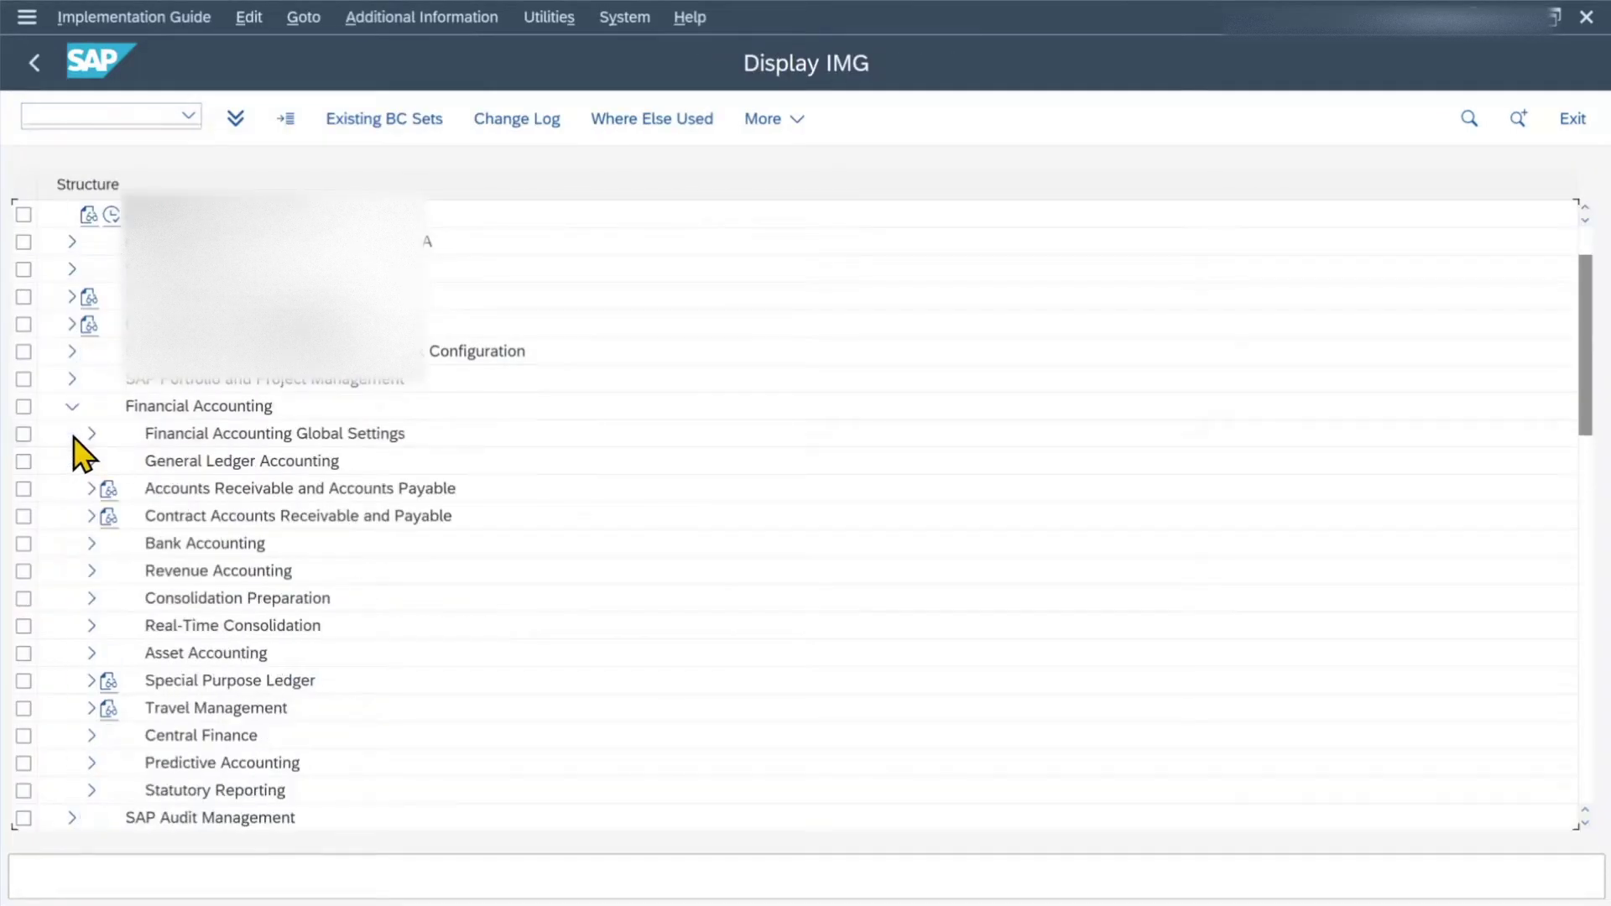
left_click(90, 653)
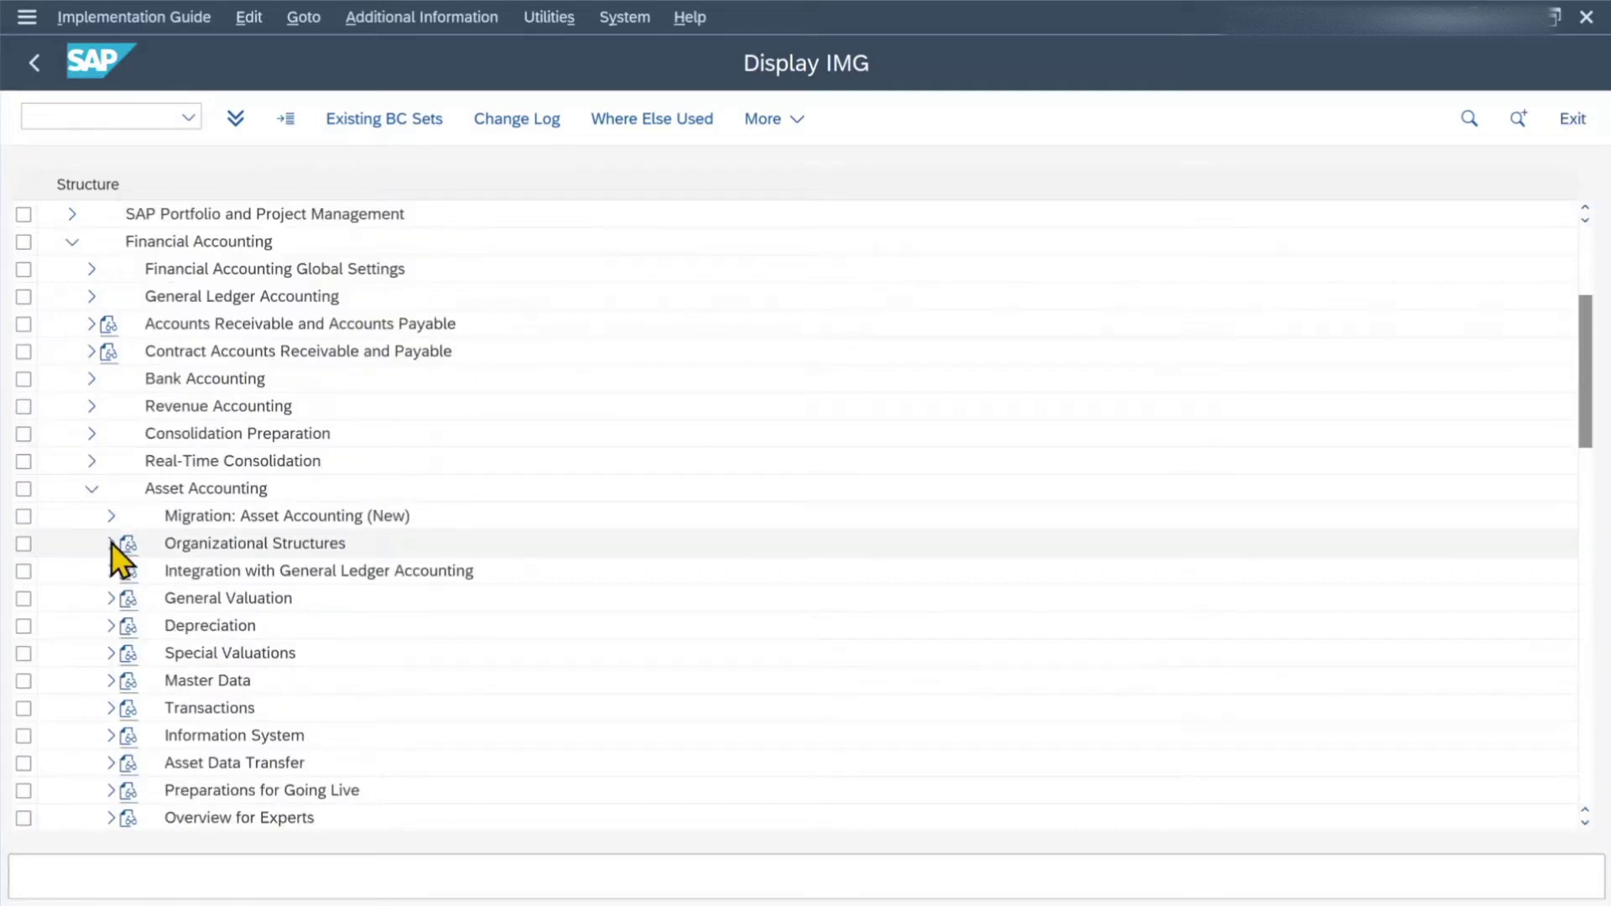
left_click(110, 544)
left_click(130, 680)
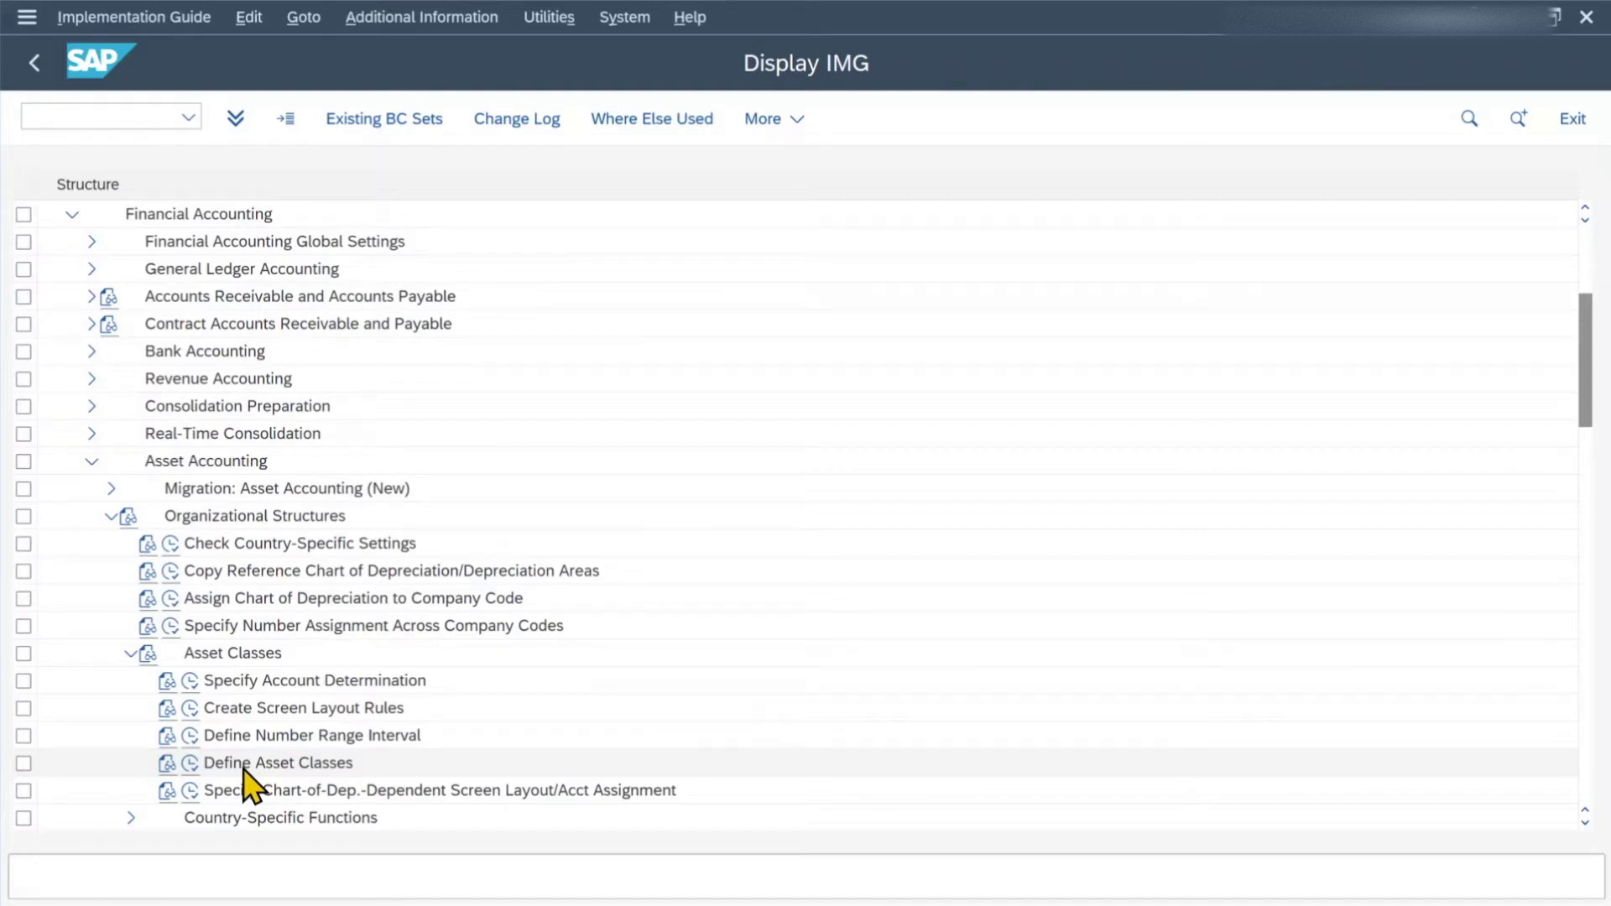
left_click(191, 763)
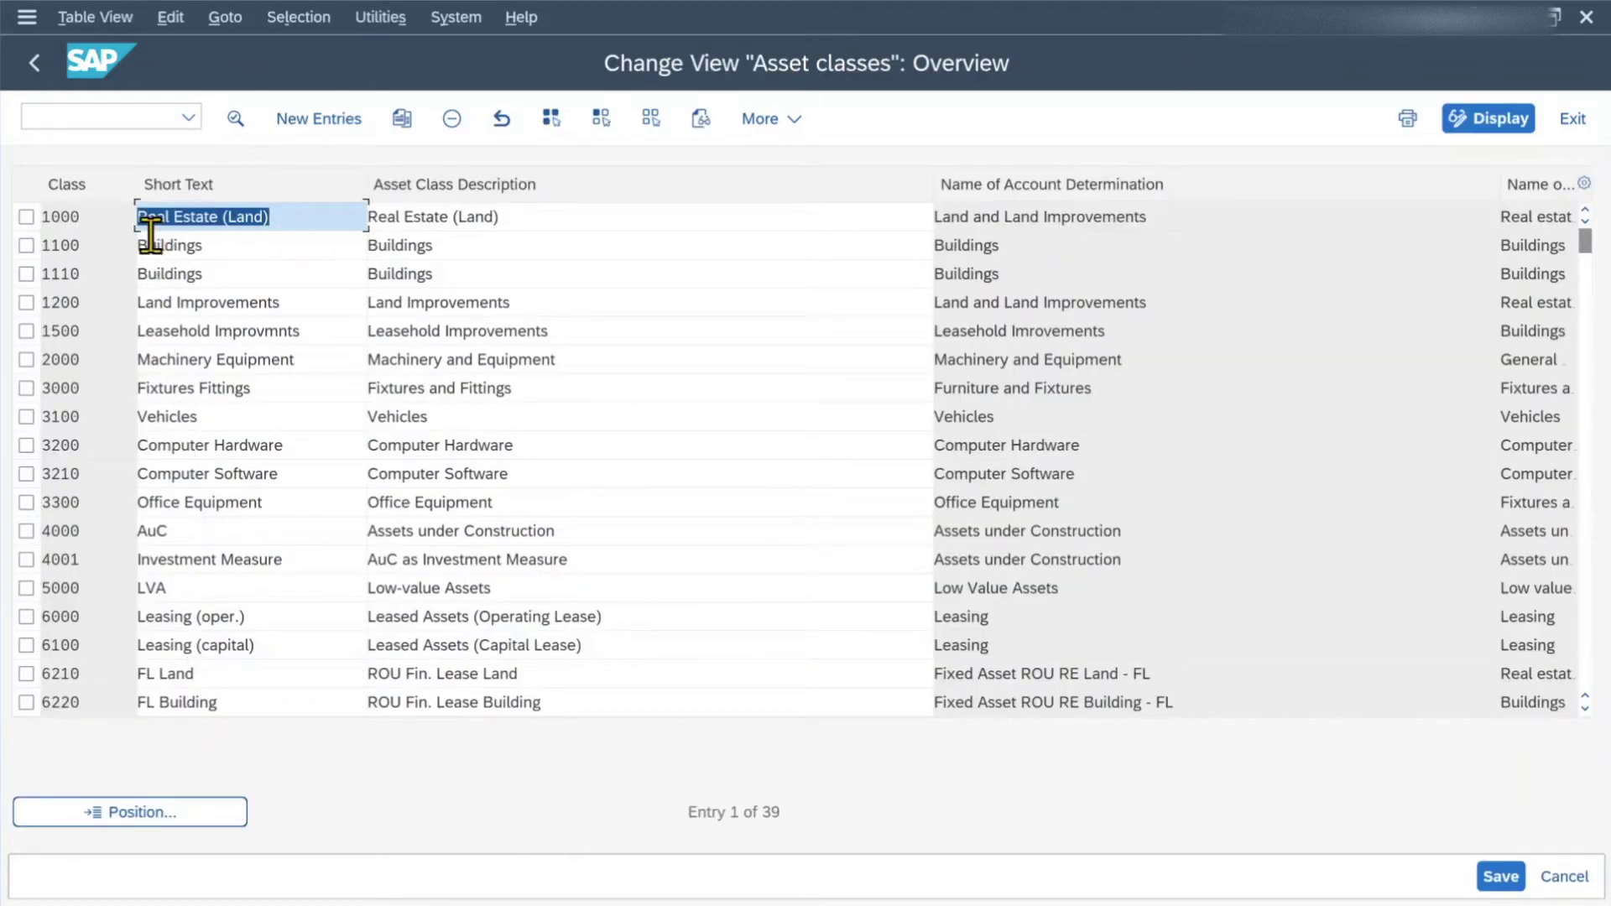
Start a new asset class entry from scratch and give it the asset class code 12345678.
left_click(27, 217)
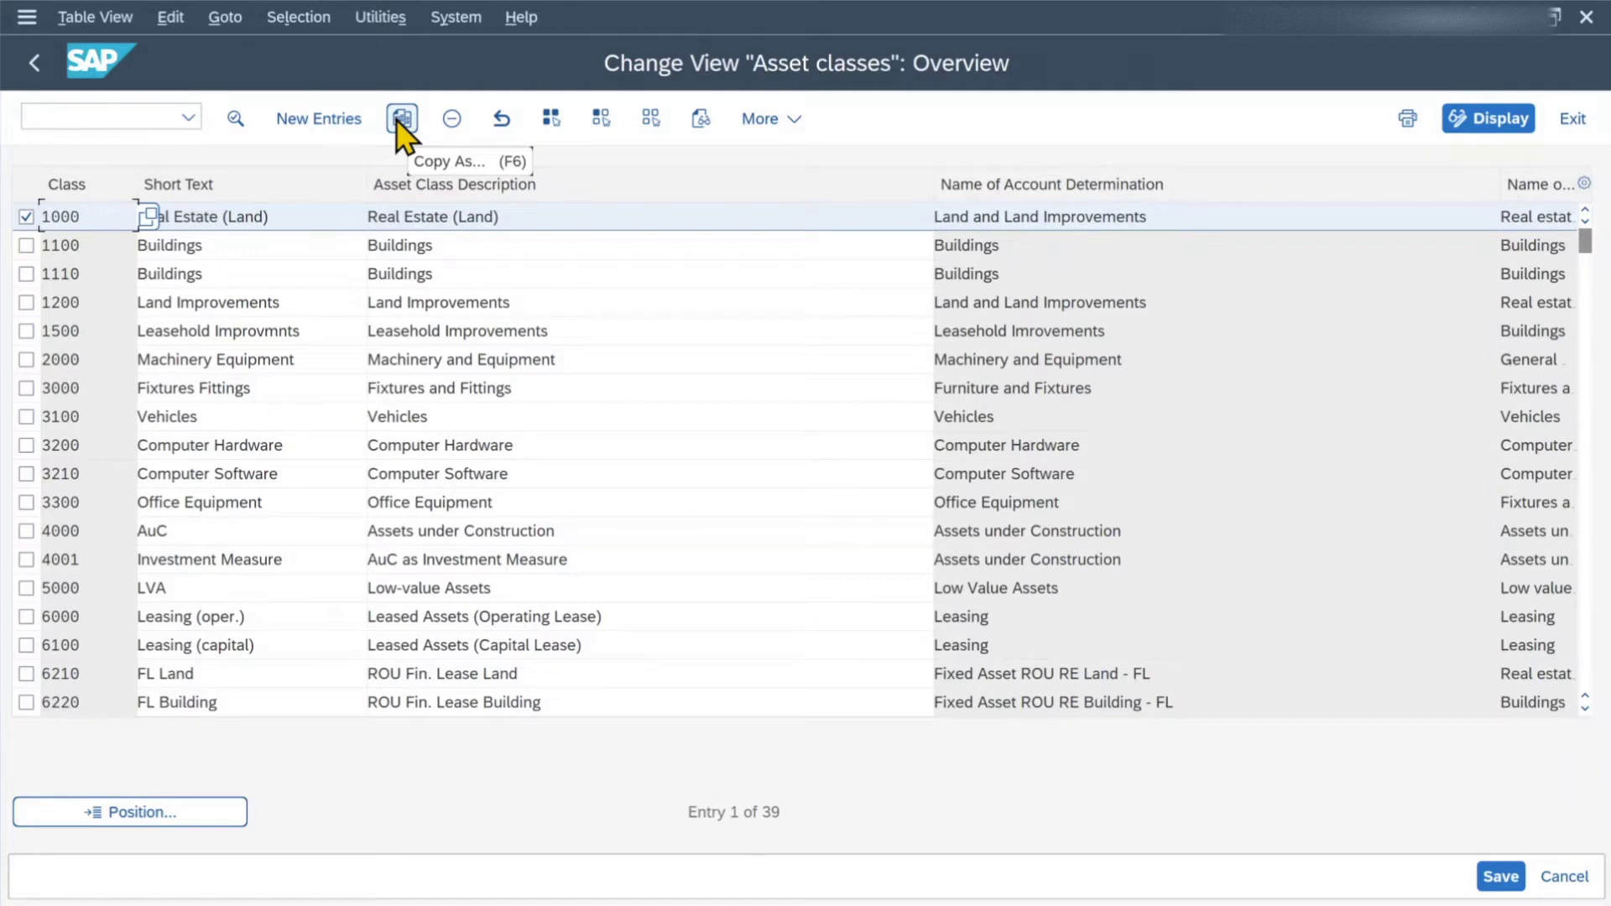
left_click(27, 217)
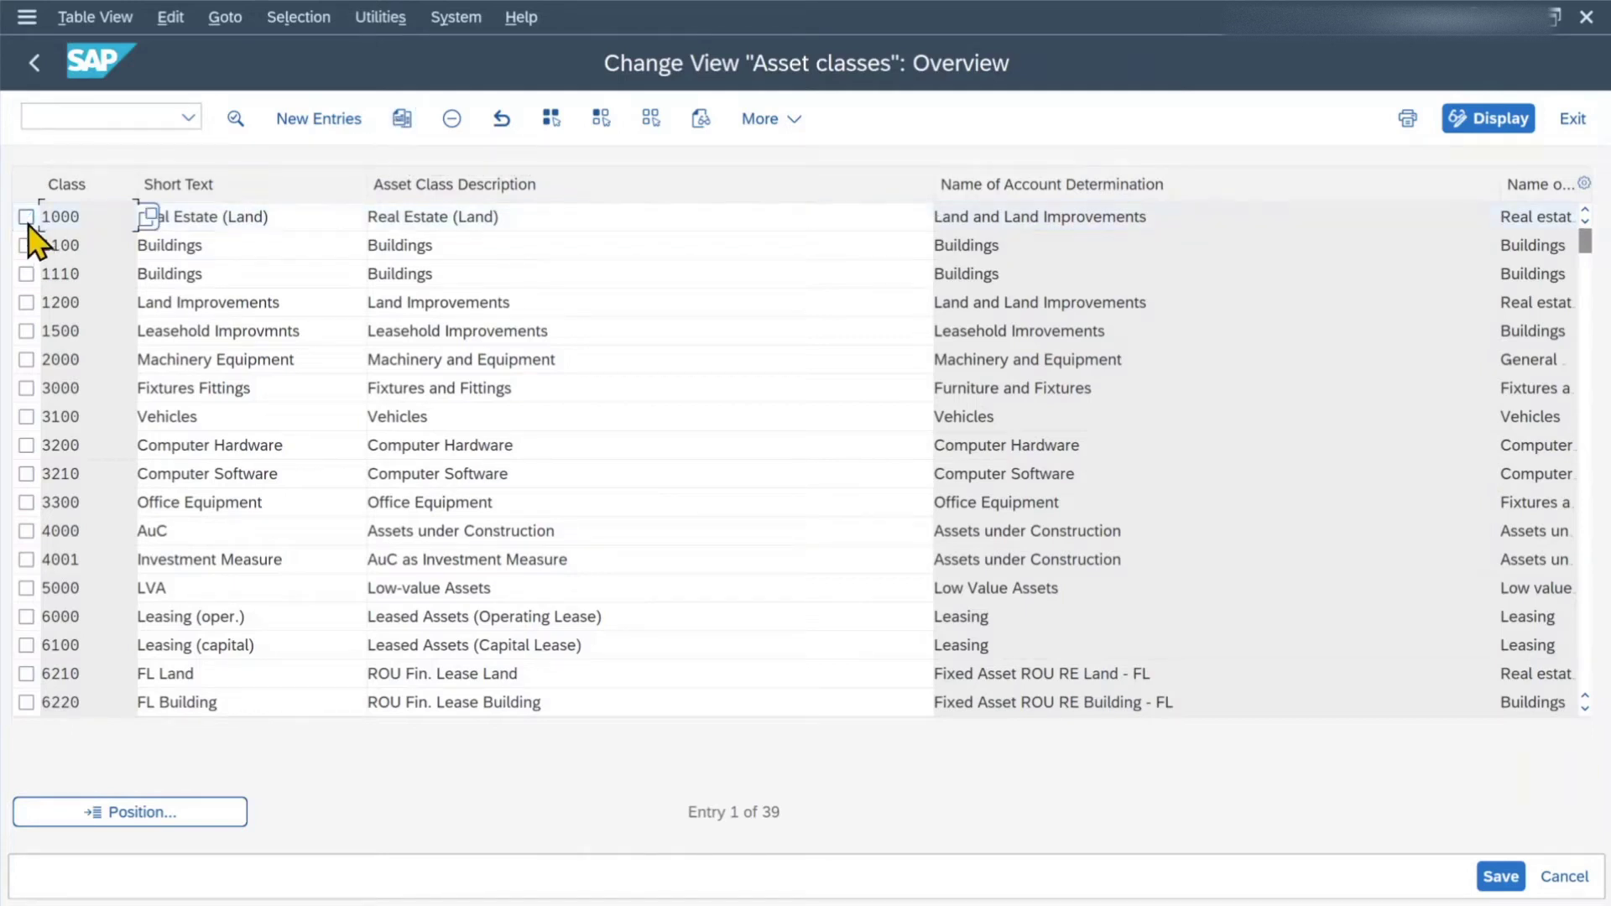
left_click(312, 124)
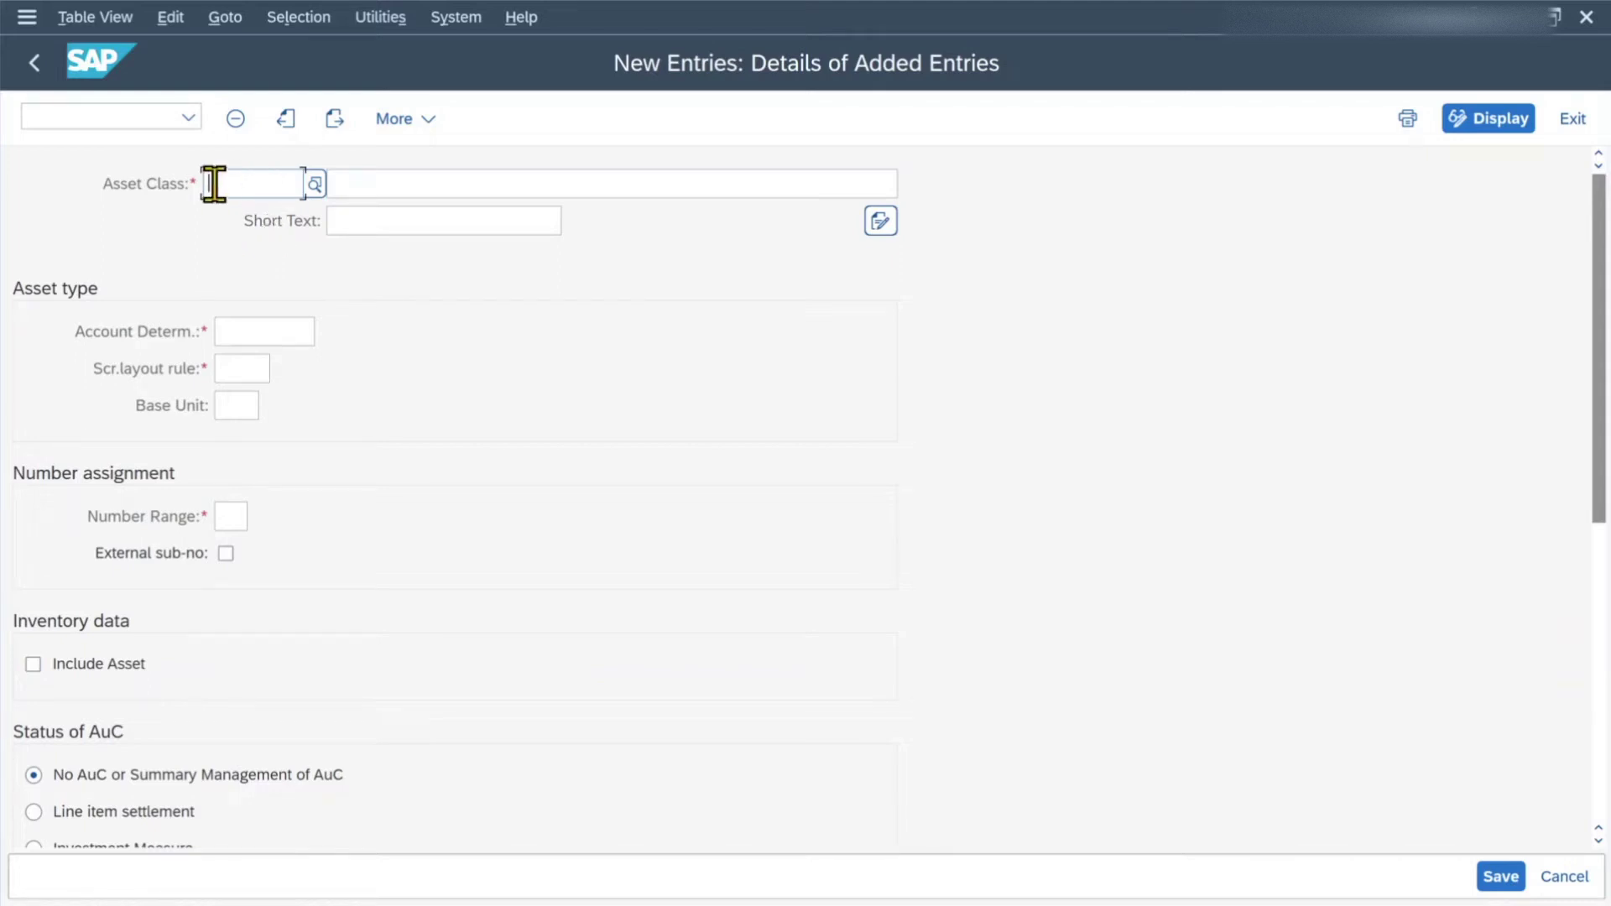
type("12345678")
key("Tab")
left_click(278, 185)
left_click_drag(278, 184, 201, 200)
Enter "Test Asset Class" as the asset class description and copy it into the short text.
left_click(428, 183)
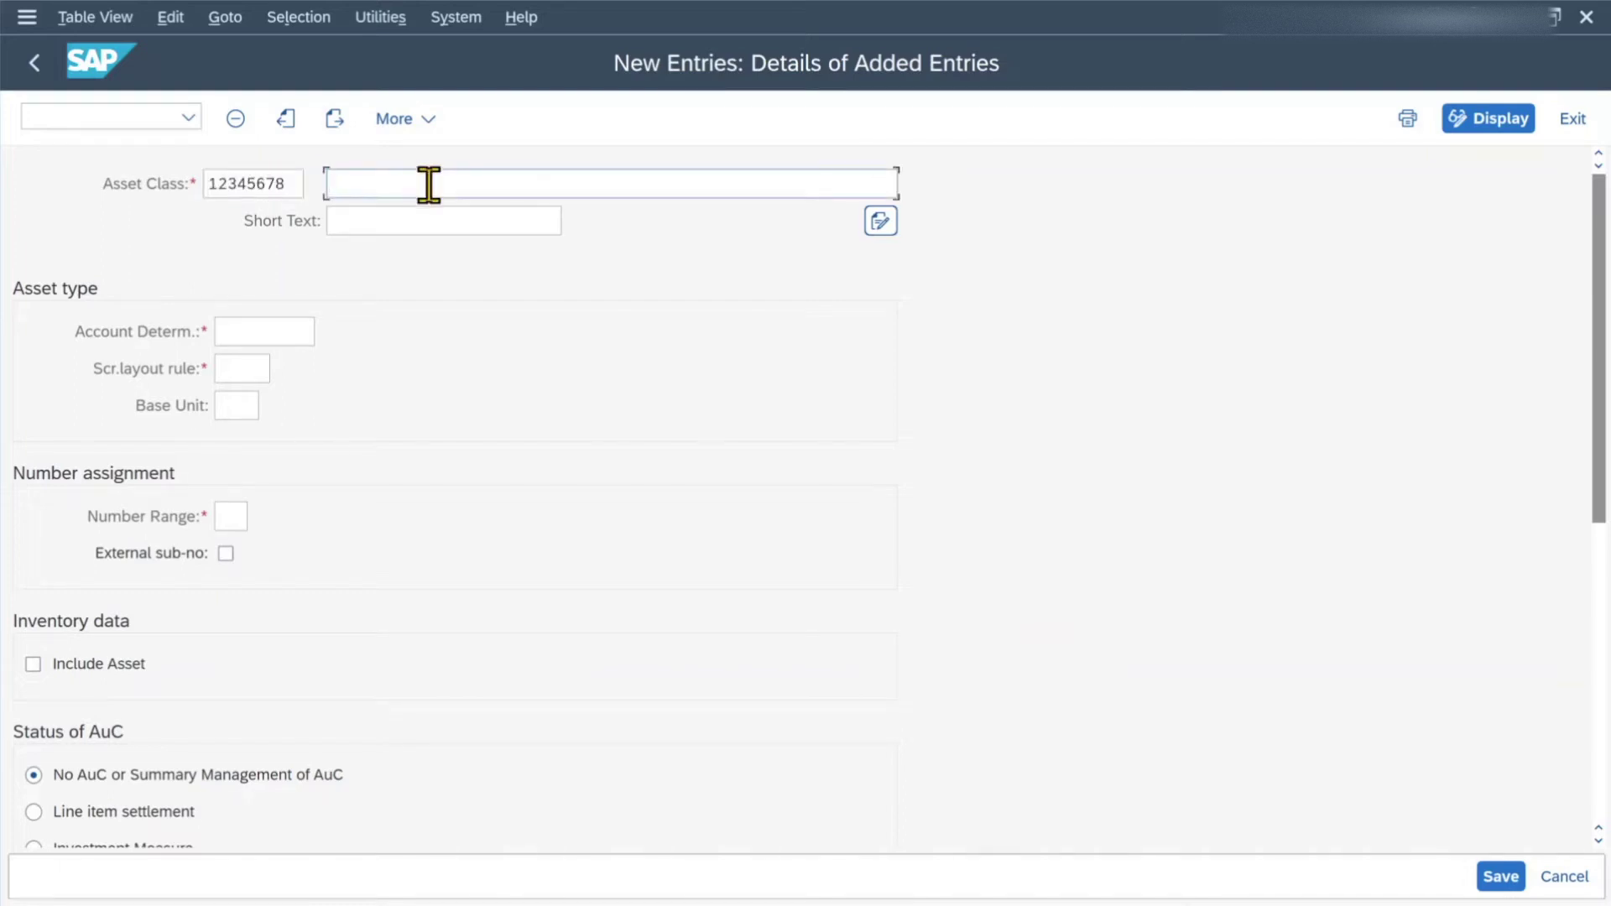
type("Test Asset Class")
key("Tab")
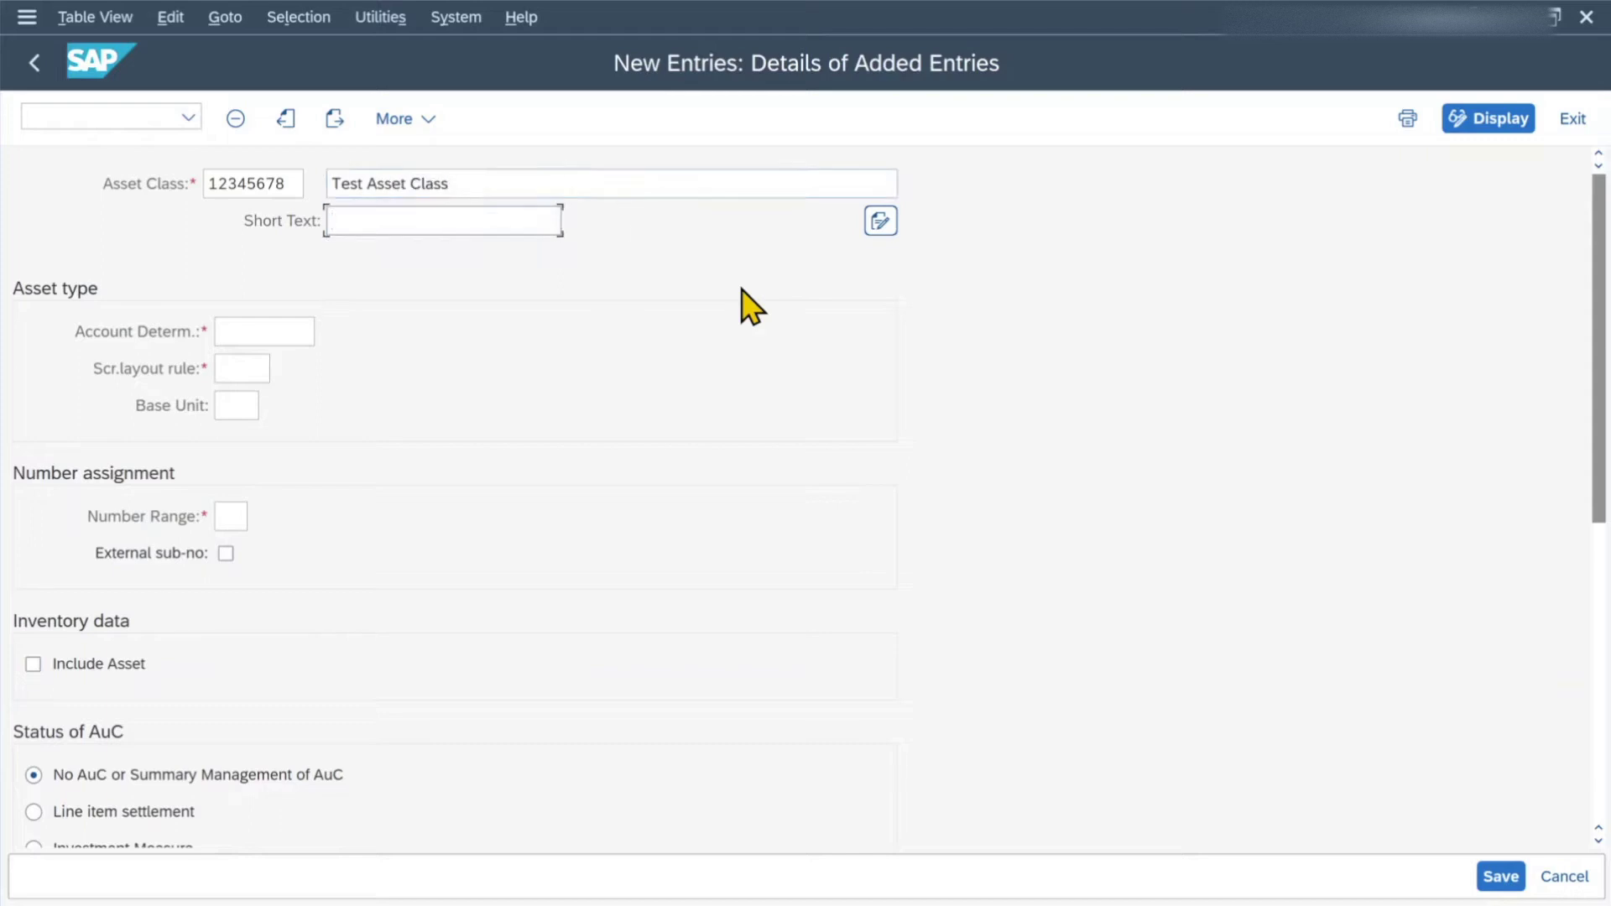
left_click_drag(596, 183, 320, 182)
key("ctrl+c")
left_click(351, 220)
key("ctrl+v")
Assign account determination 11000 (Buildings) to the new asset class.
left_click(244, 335)
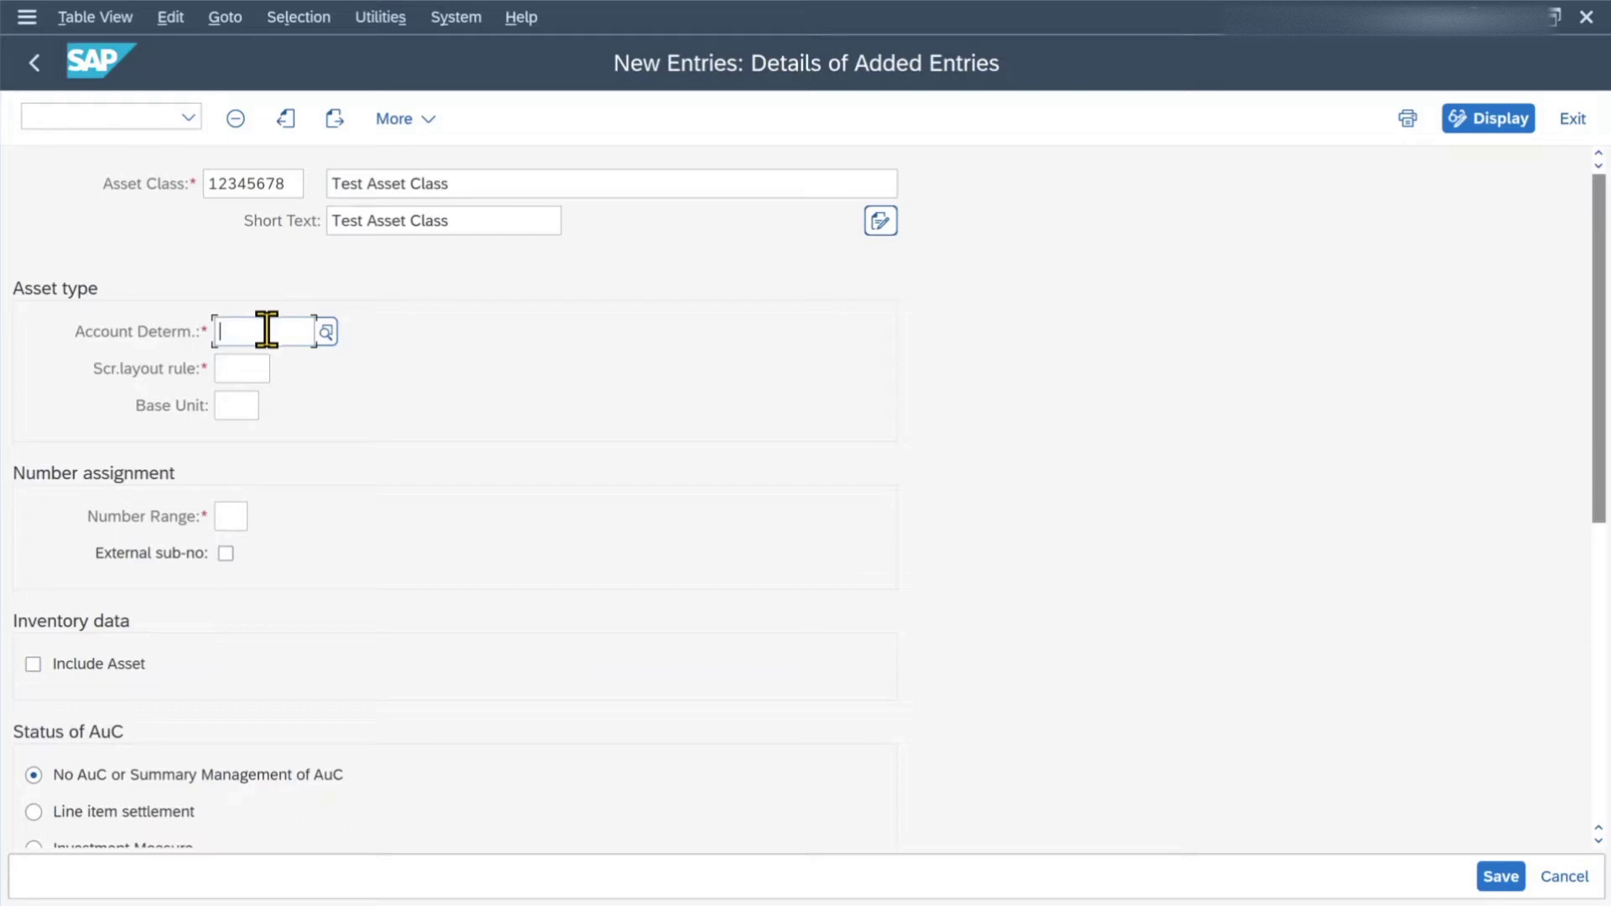
left_click(327, 333)
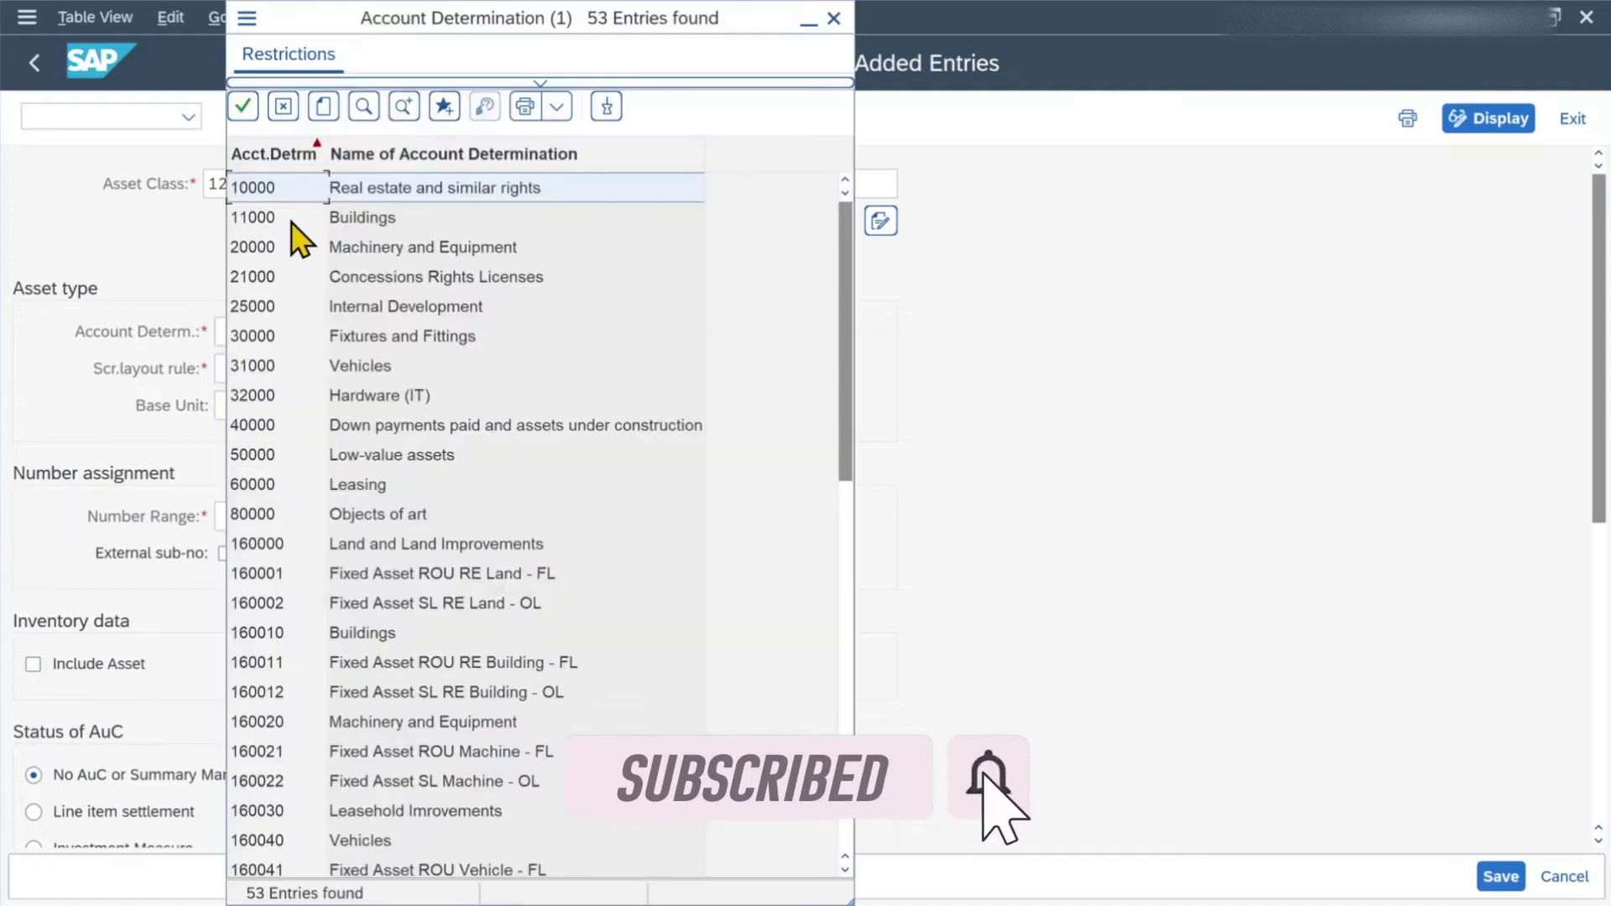
double_click(273, 217)
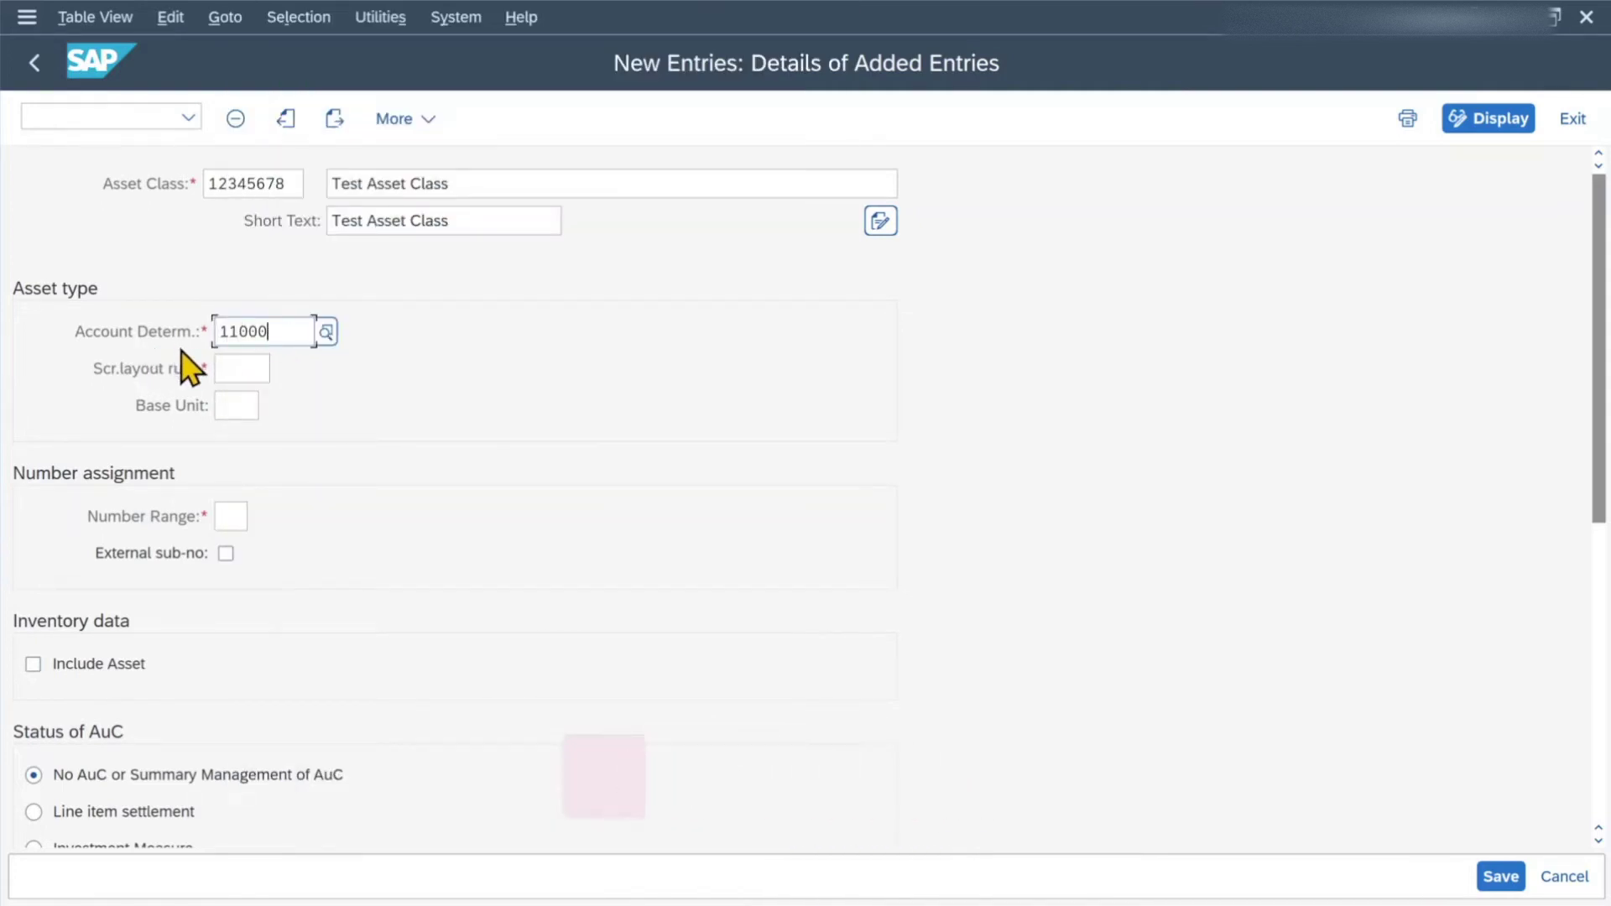
Assign screen layout rule 1100 (Buildings) to the new asset class.
left_click(235, 370)
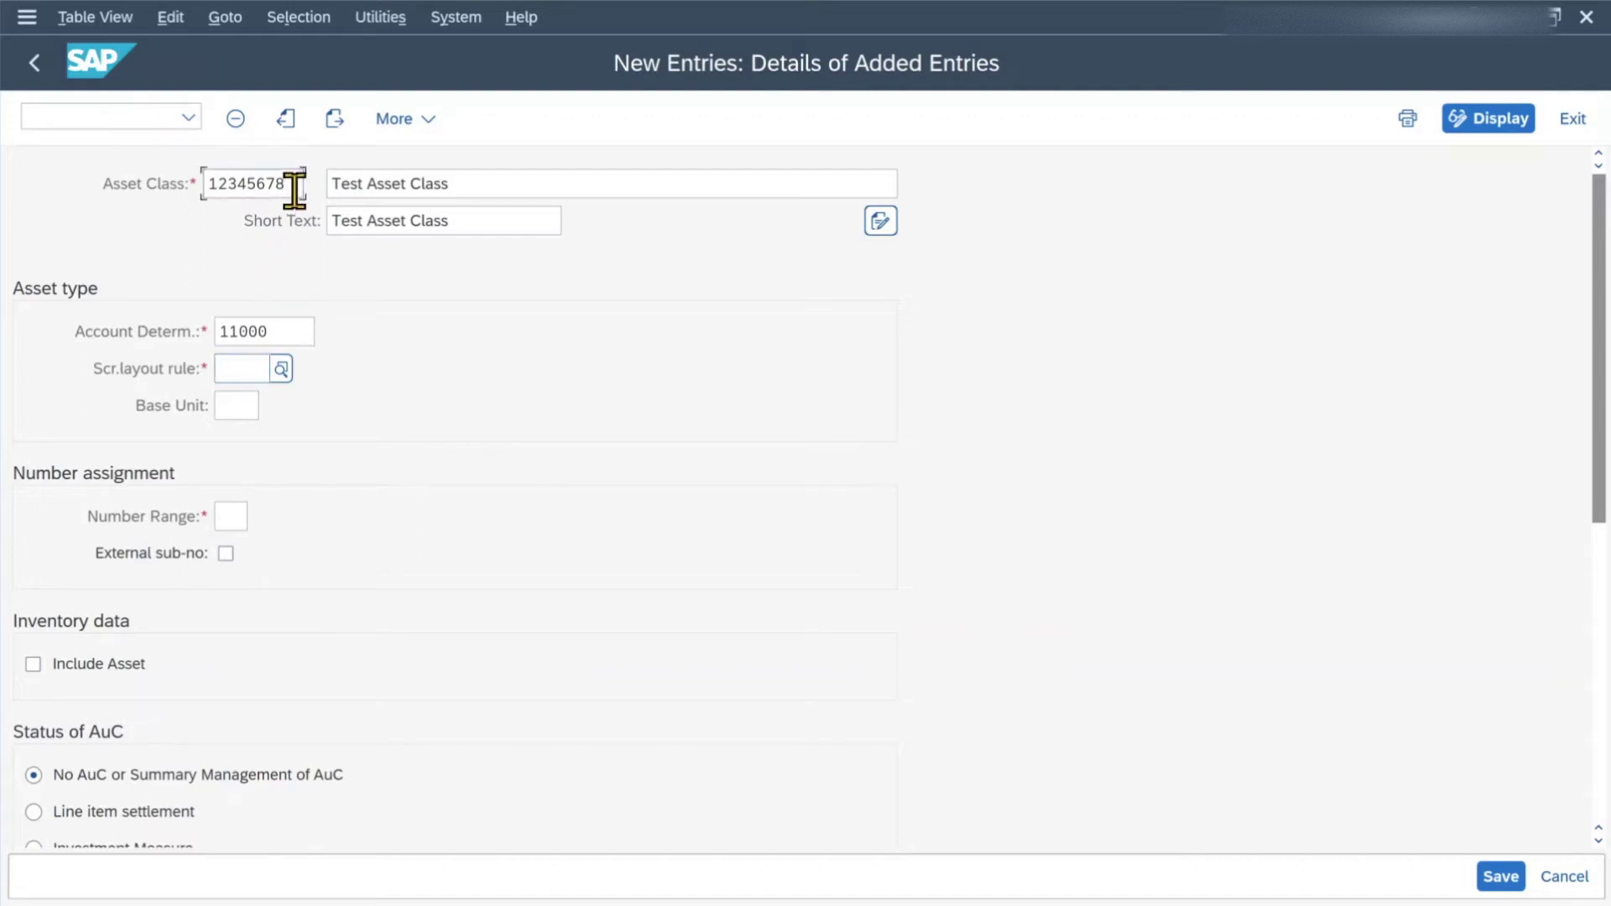
left_click_drag(295, 186, 179, 188)
left_click(231, 374)
left_click(281, 370)
double_click(256, 592)
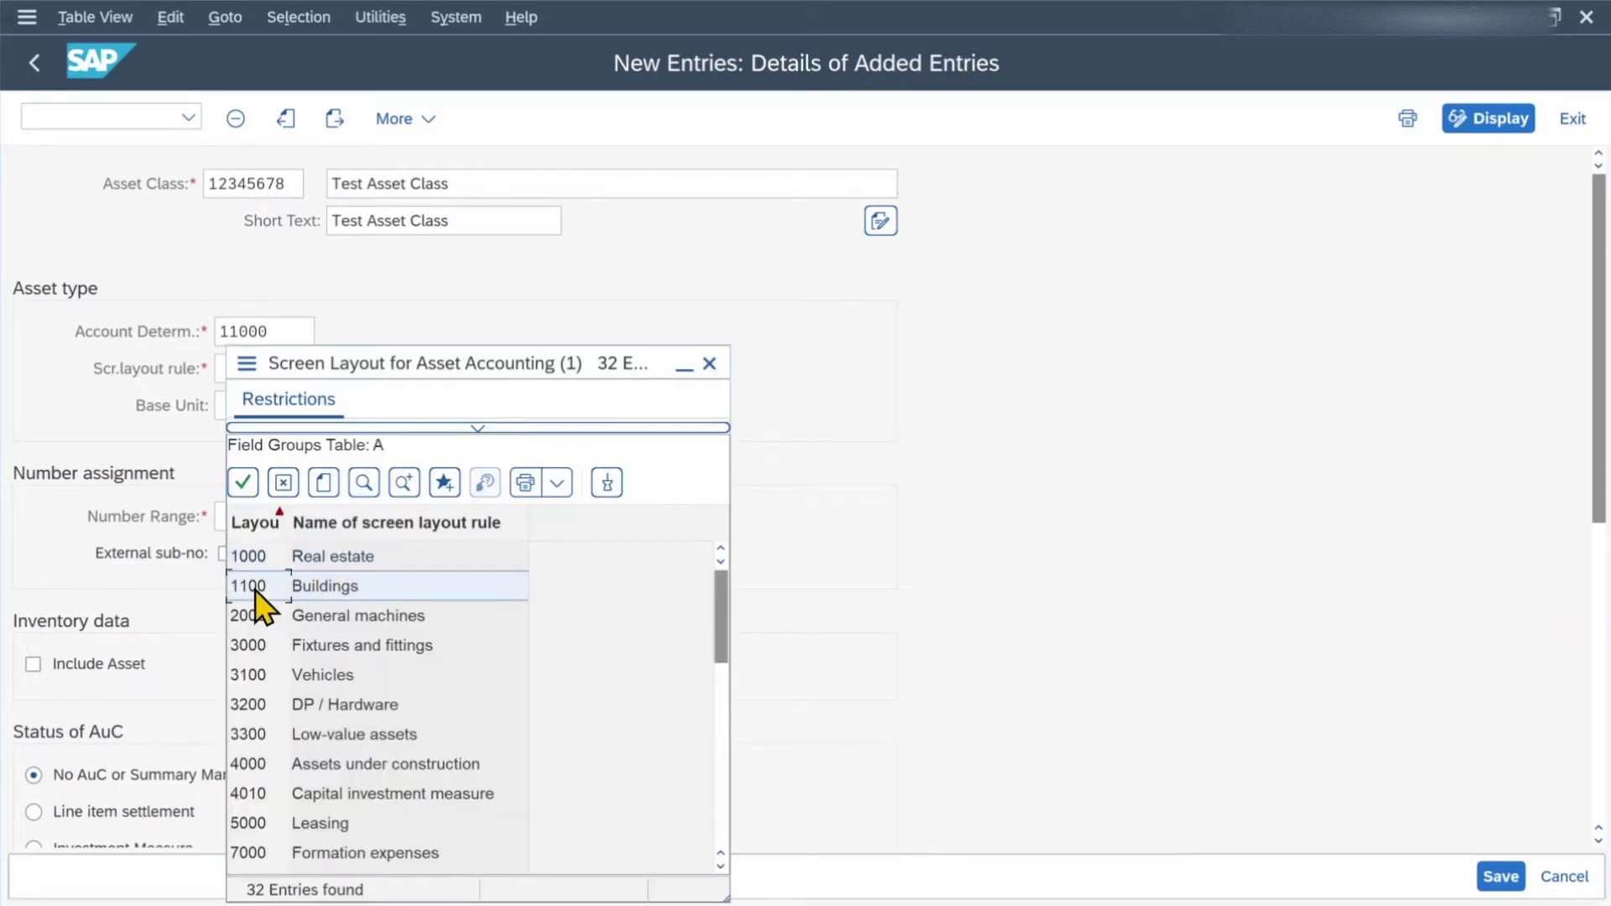
Leave the base unit empty and assign number range 01 of company code 1010 to the asset class.
left_click(232, 410)
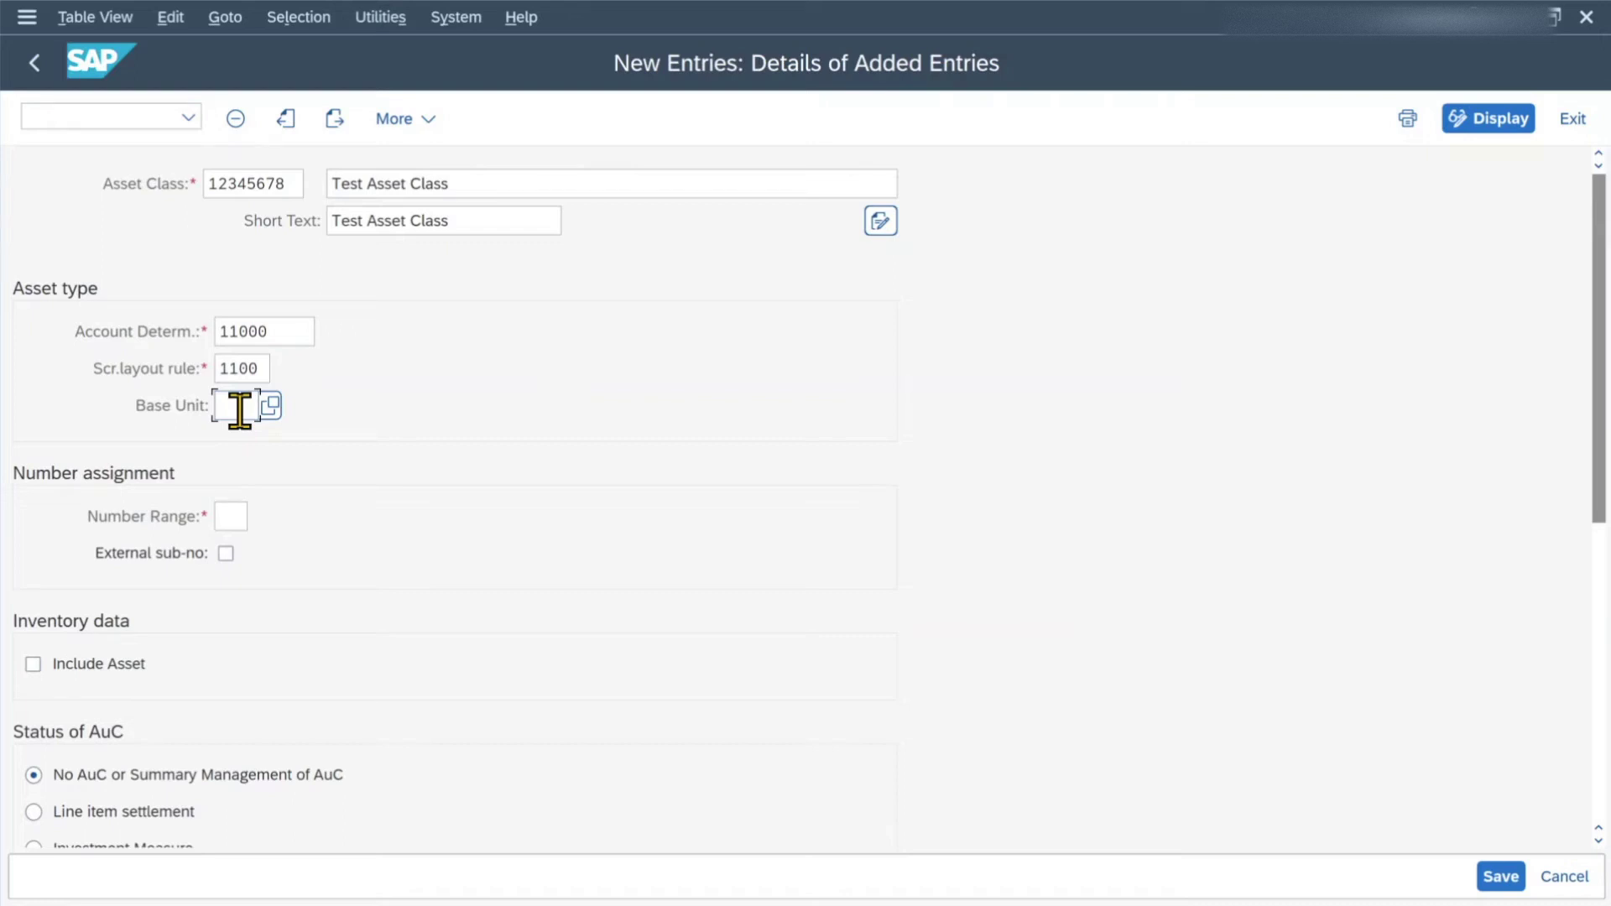
left_click(242, 518)
left_click_drag(297, 181, 198, 181)
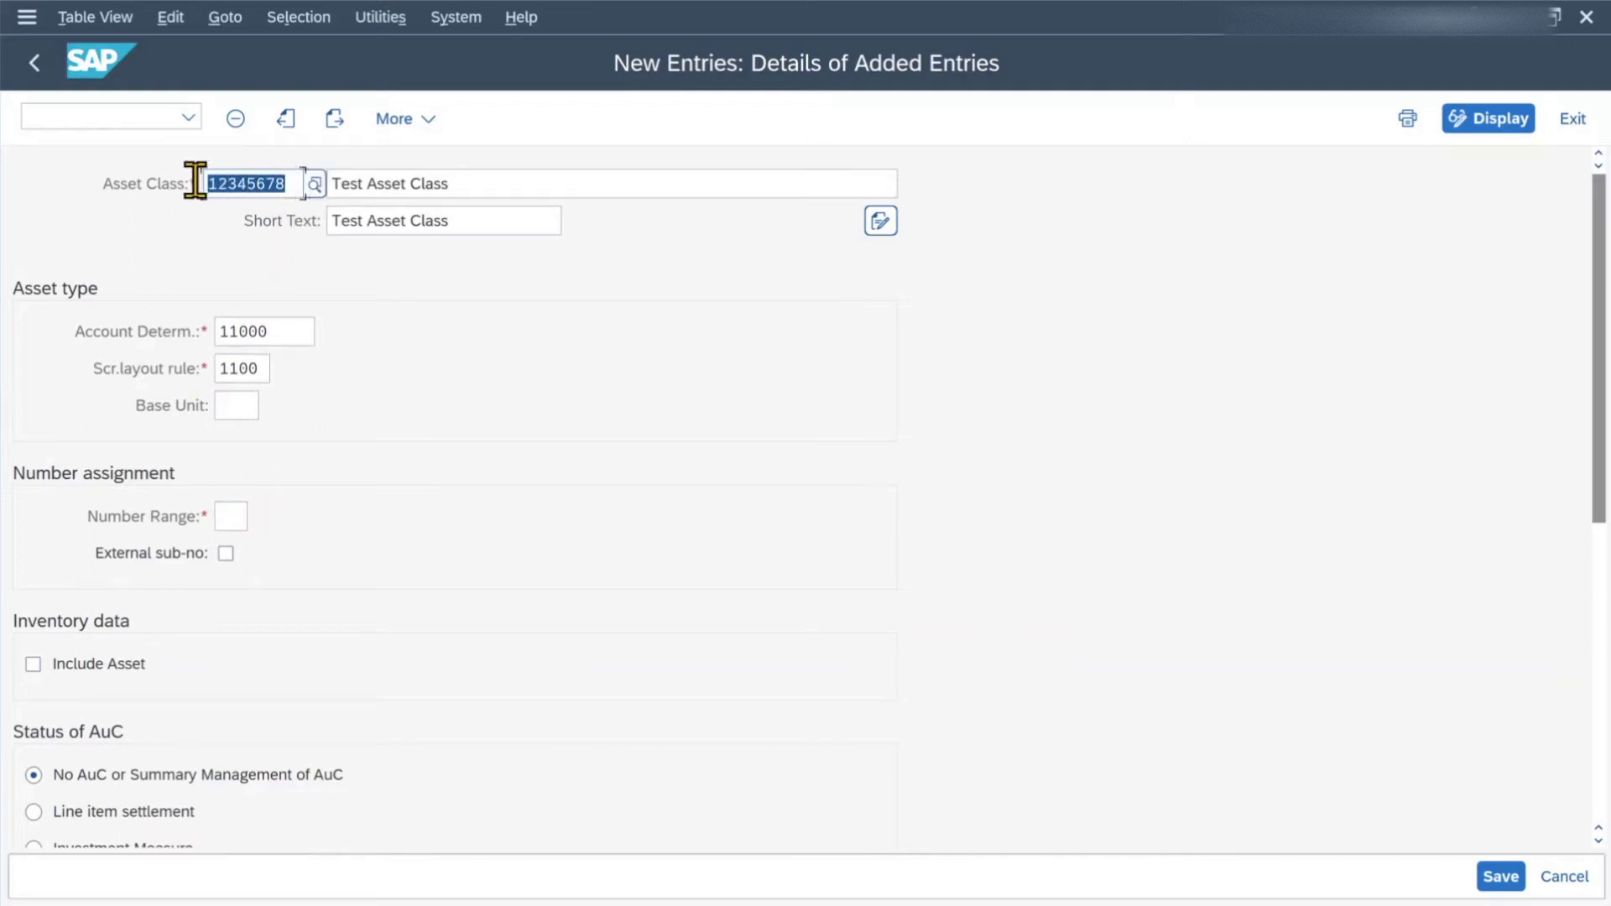
left_click(291, 182)
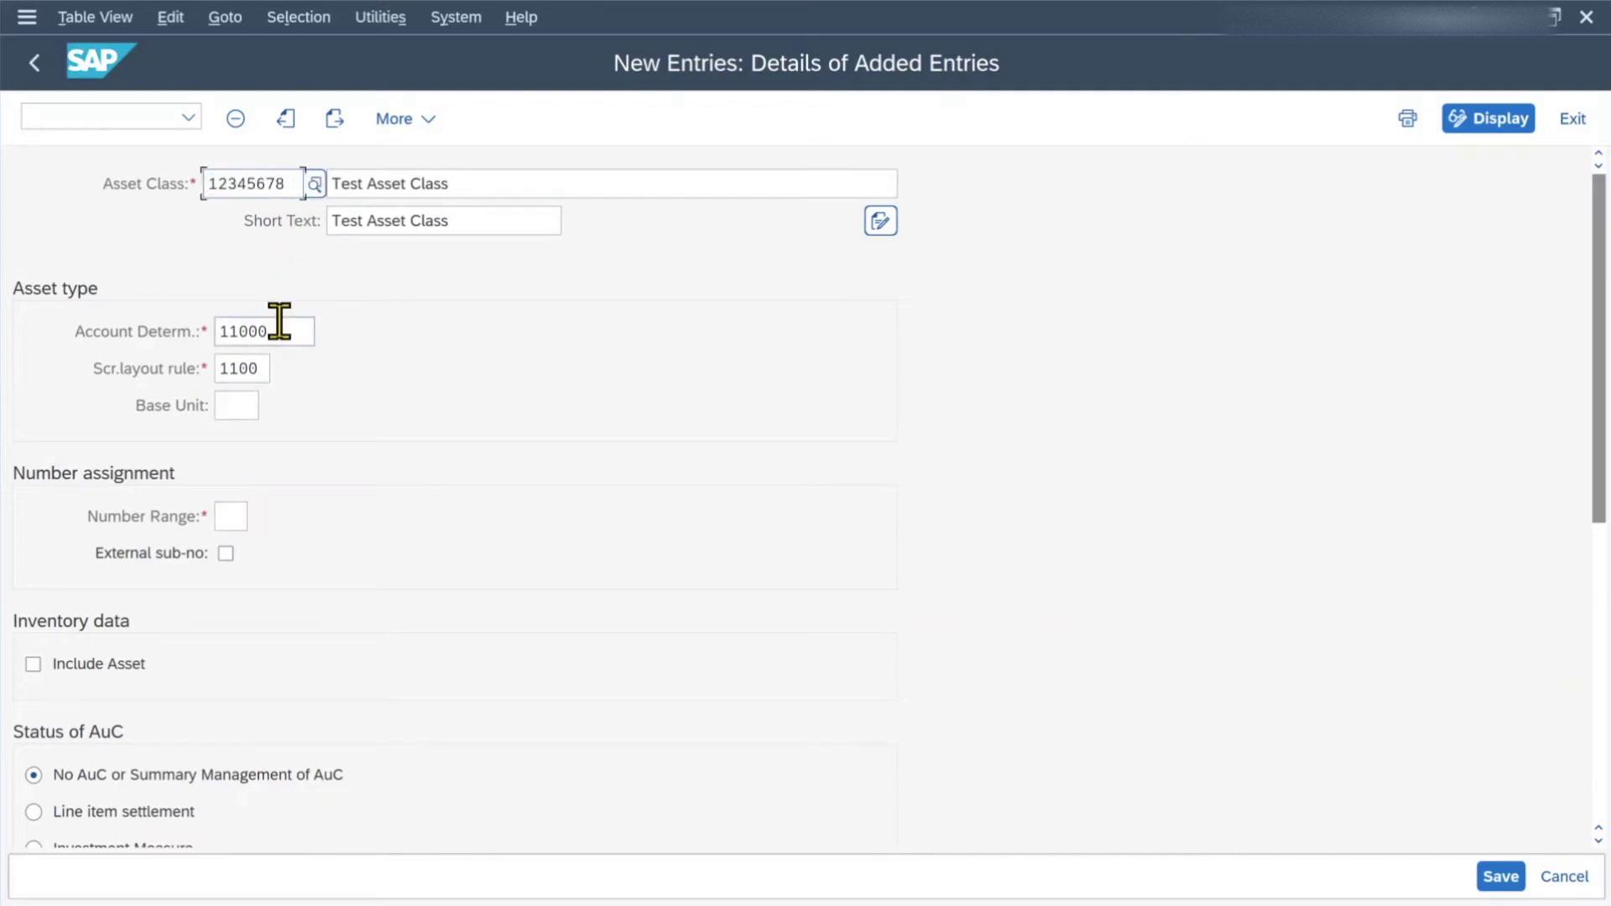
left_click(235, 516)
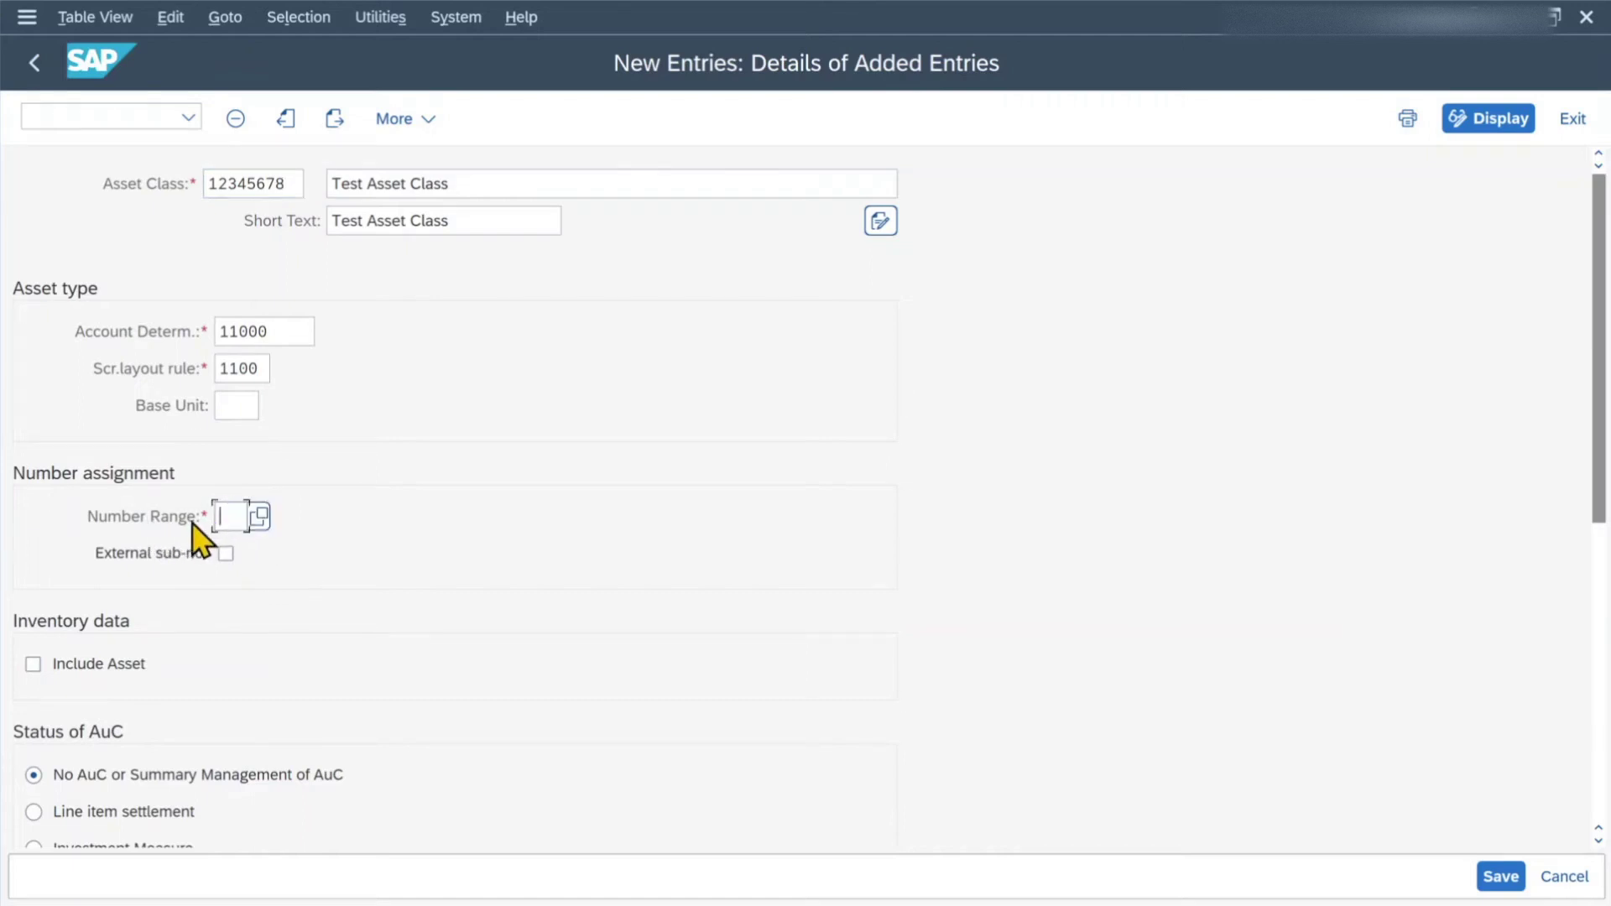
left_click(259, 517)
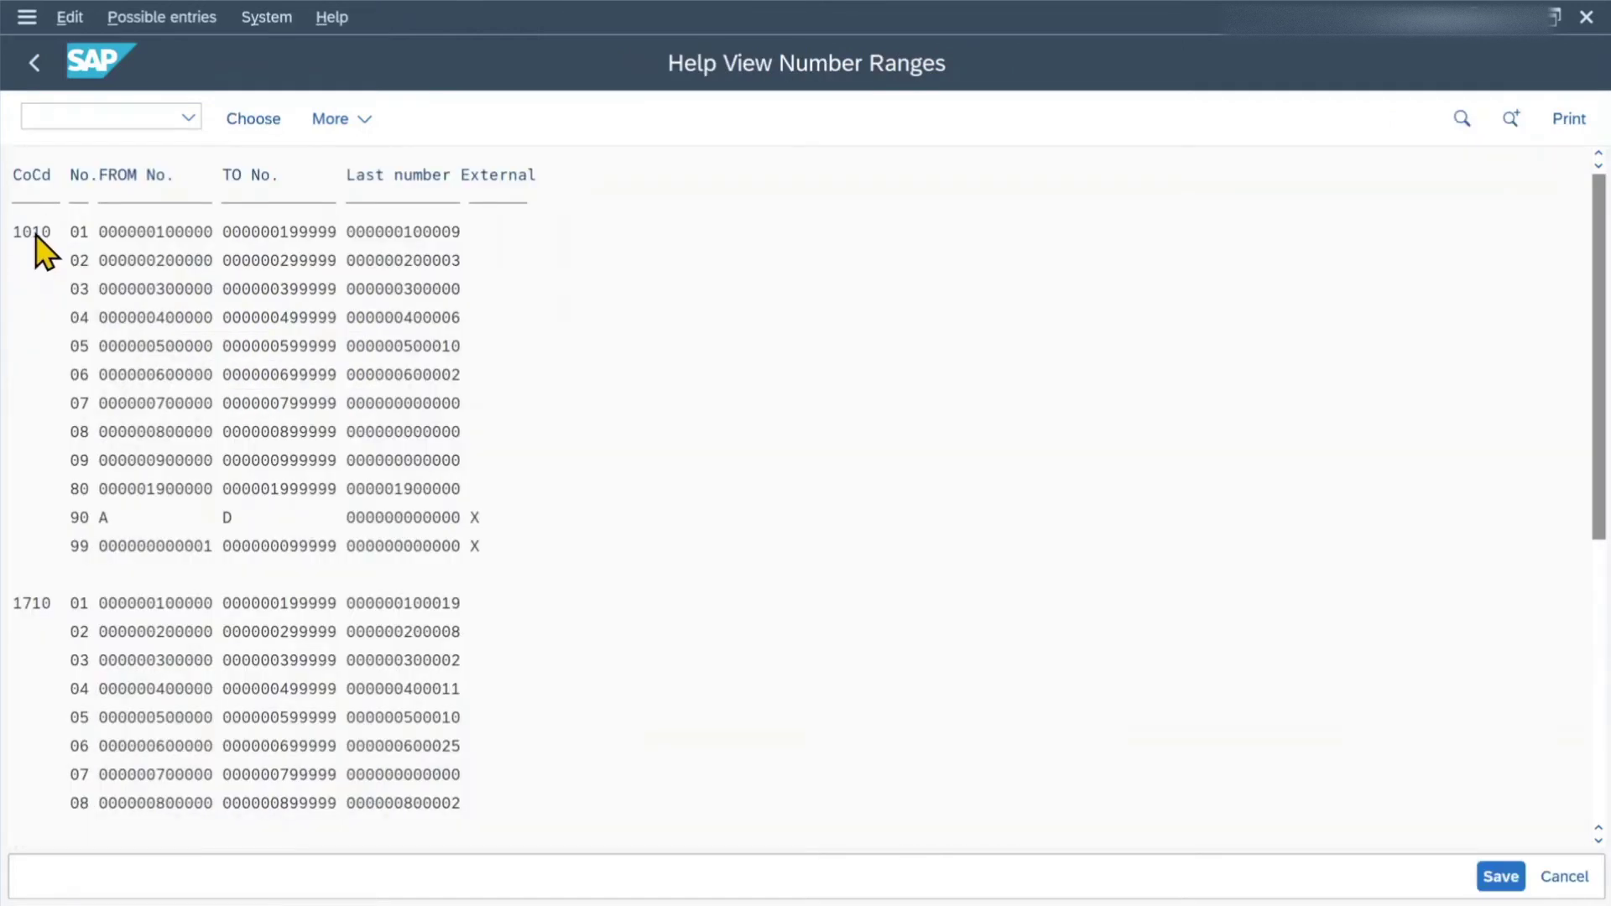
double_click(36, 234)
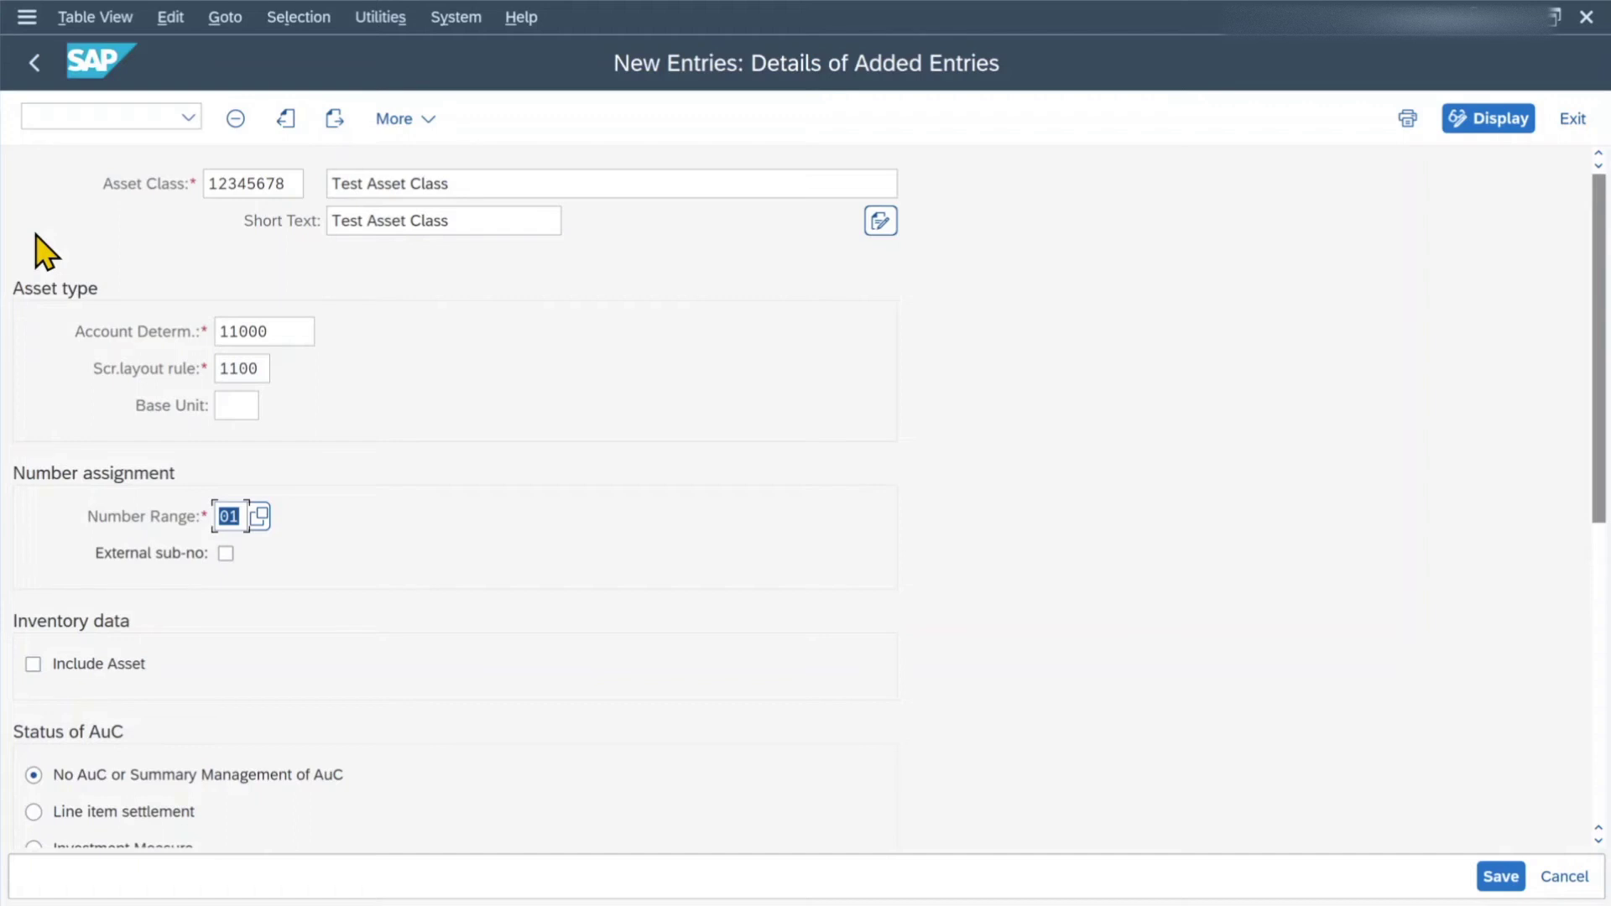
Leave external sub-numbers off and enable Include Asset in the inventory data.
left_click(192, 554)
scroll(260, 588, "down", 3)
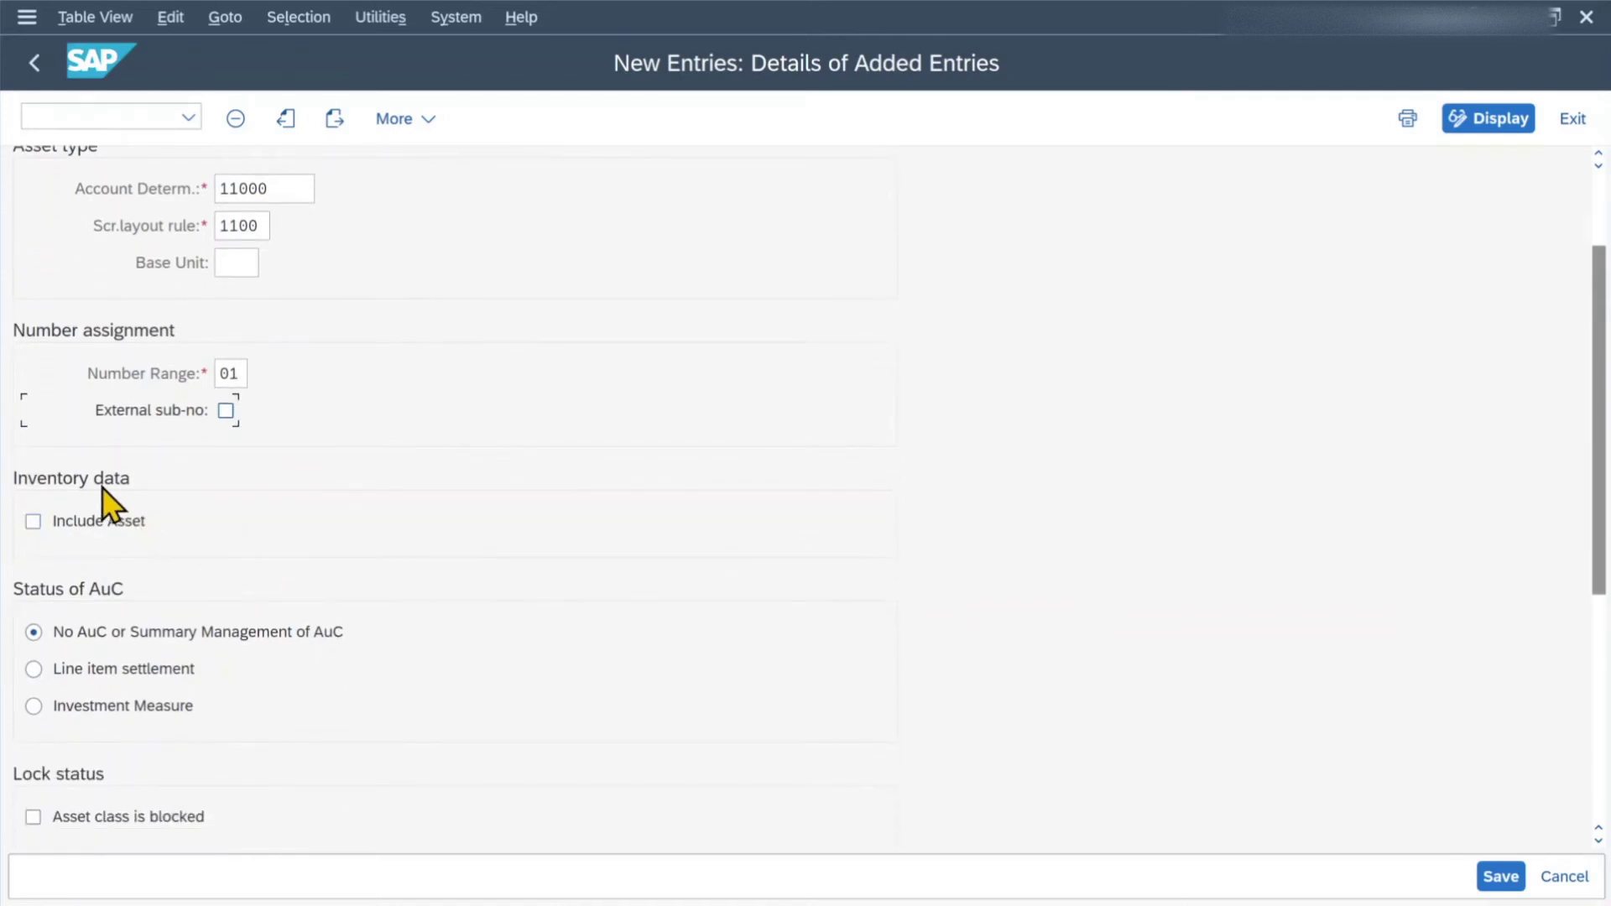
scroll(102, 491, "down", 1)
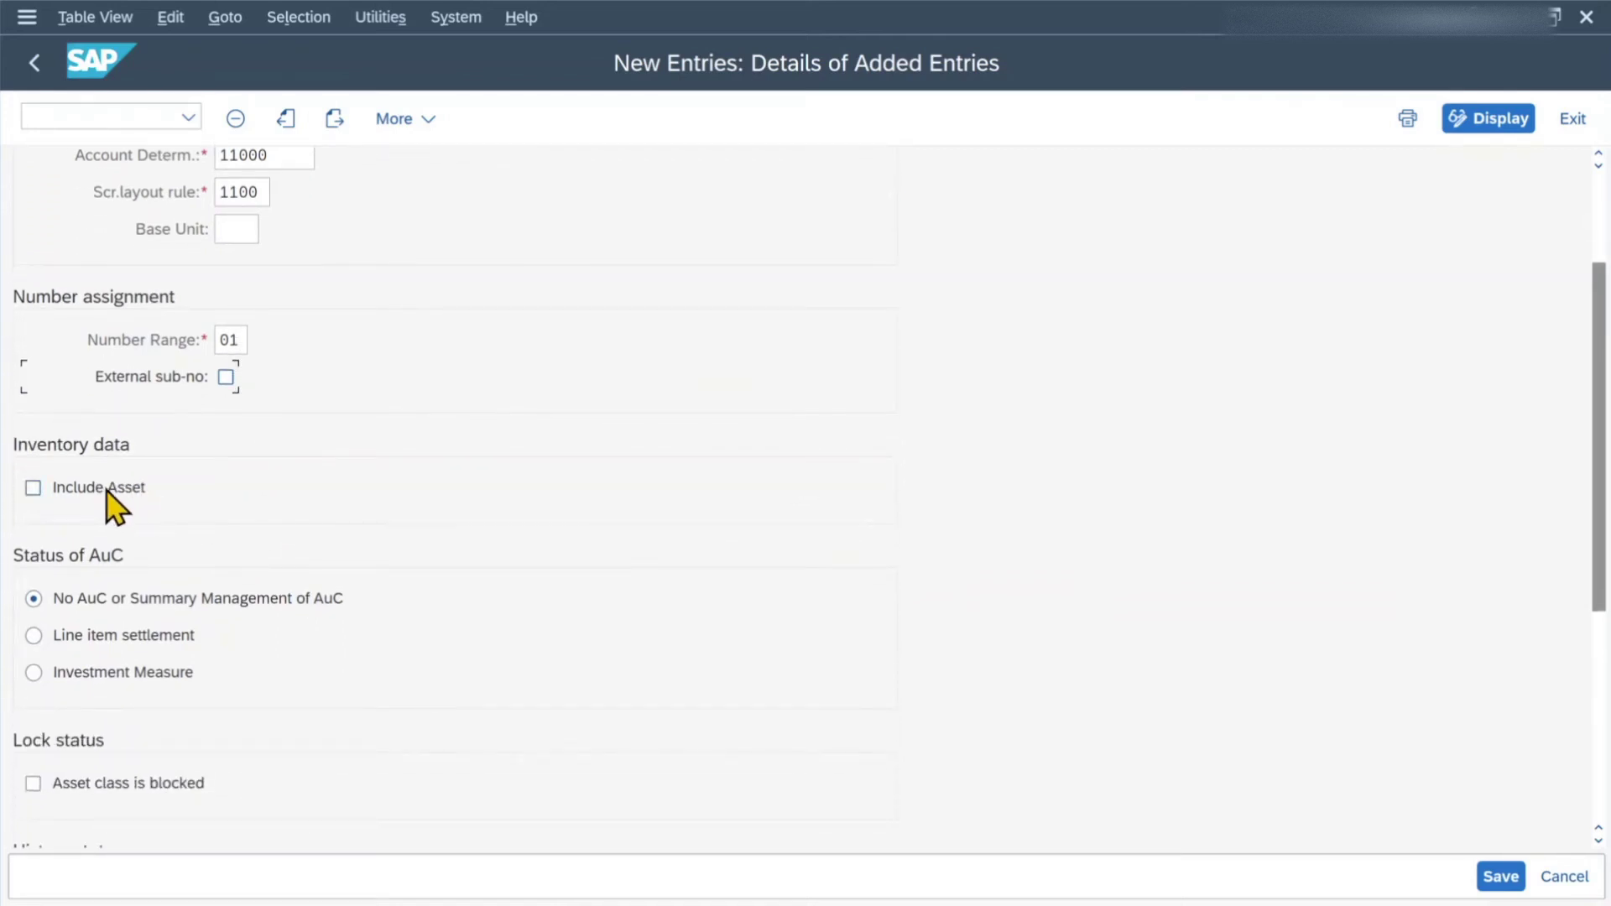
scroll(109, 495, "up", 1)
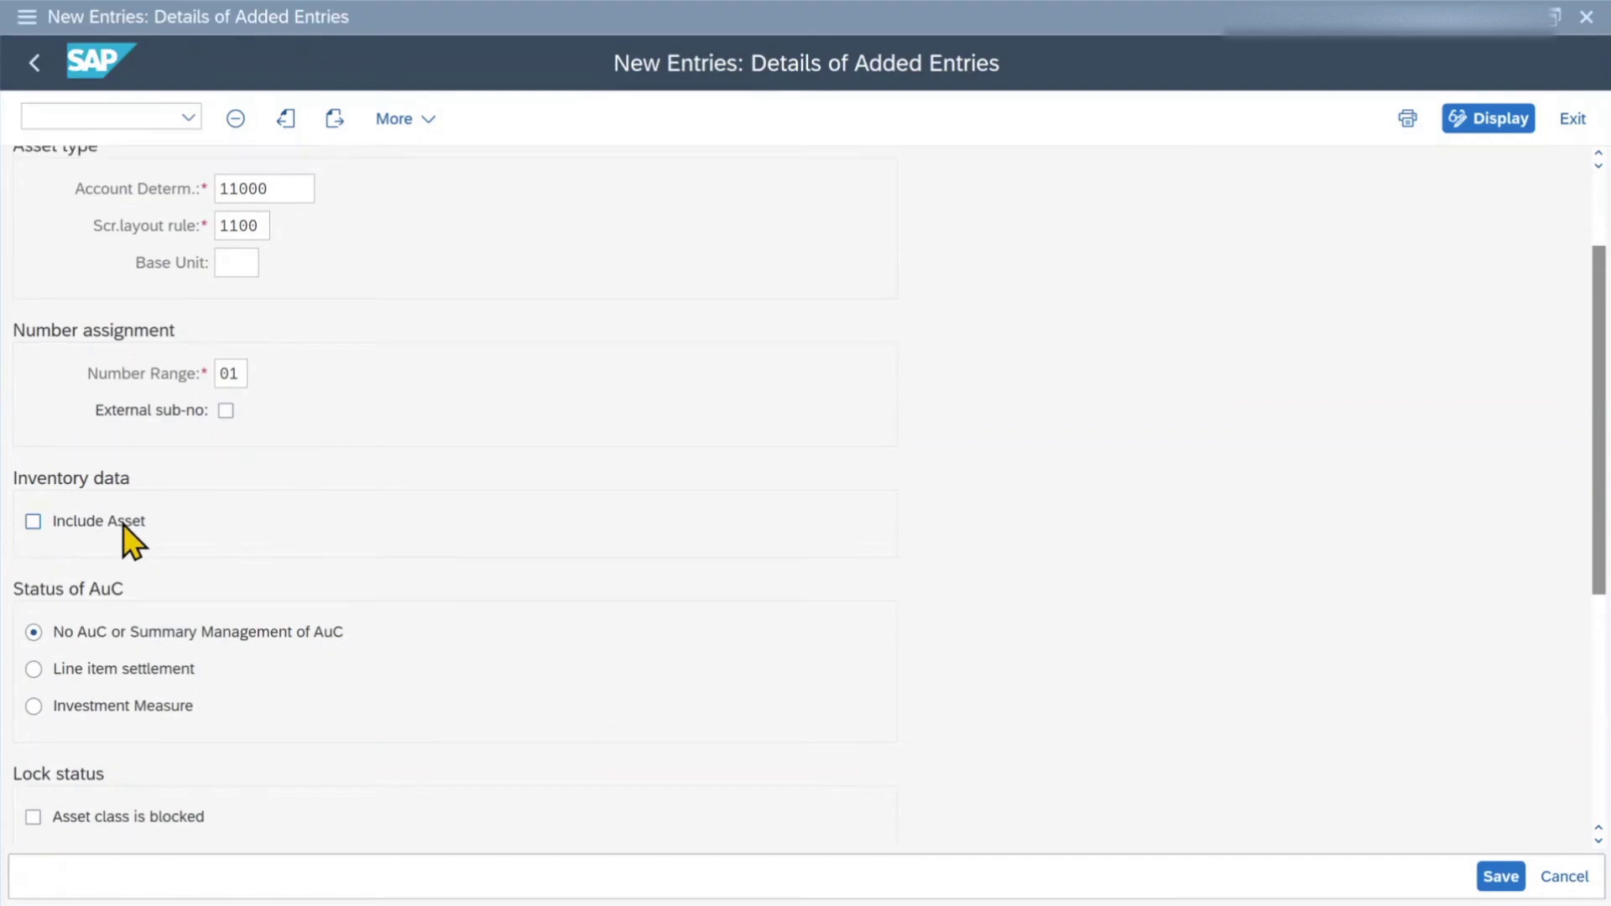
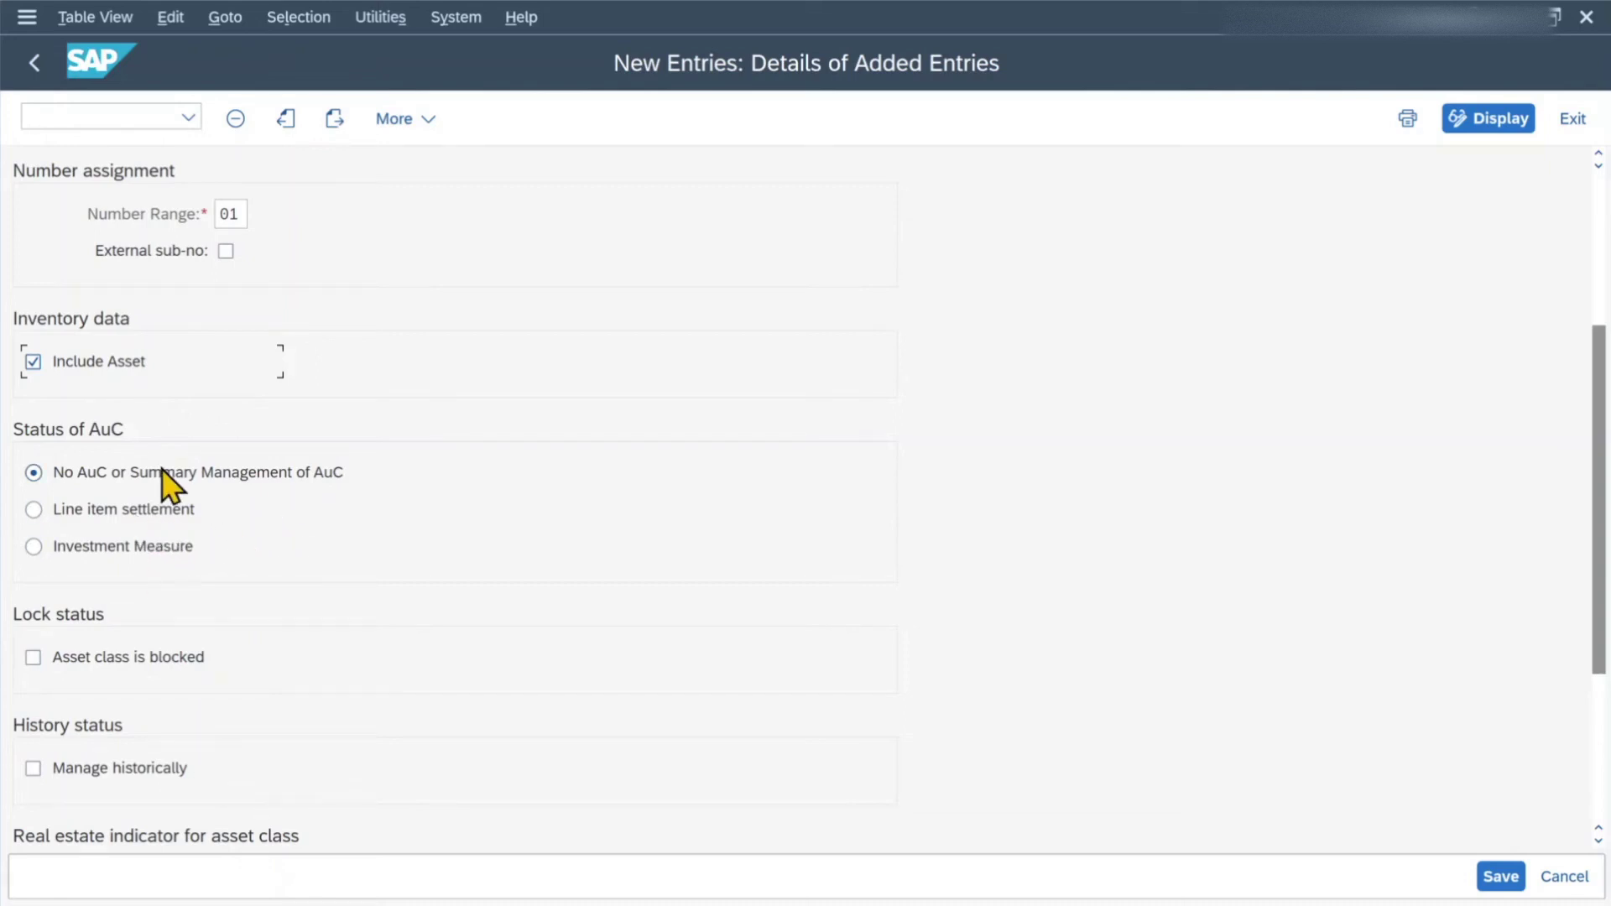
Set the real estate indicator for the asset class to "0 Other asset without real estate management".
scroll(164, 474, "down", 1)
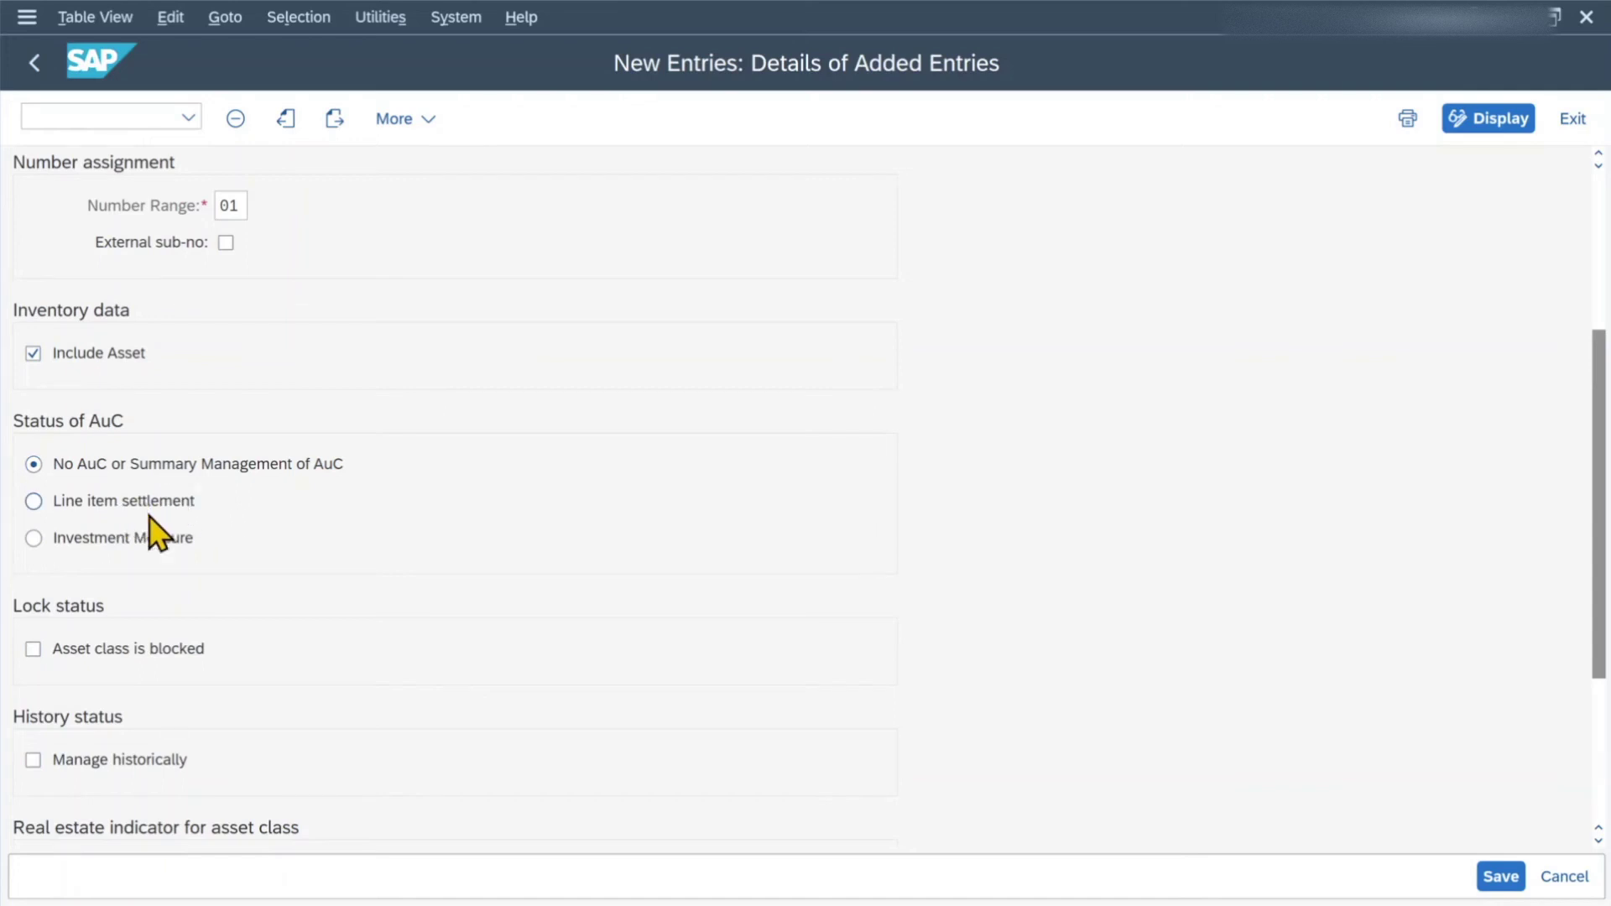
scroll(150, 519, "down", 1)
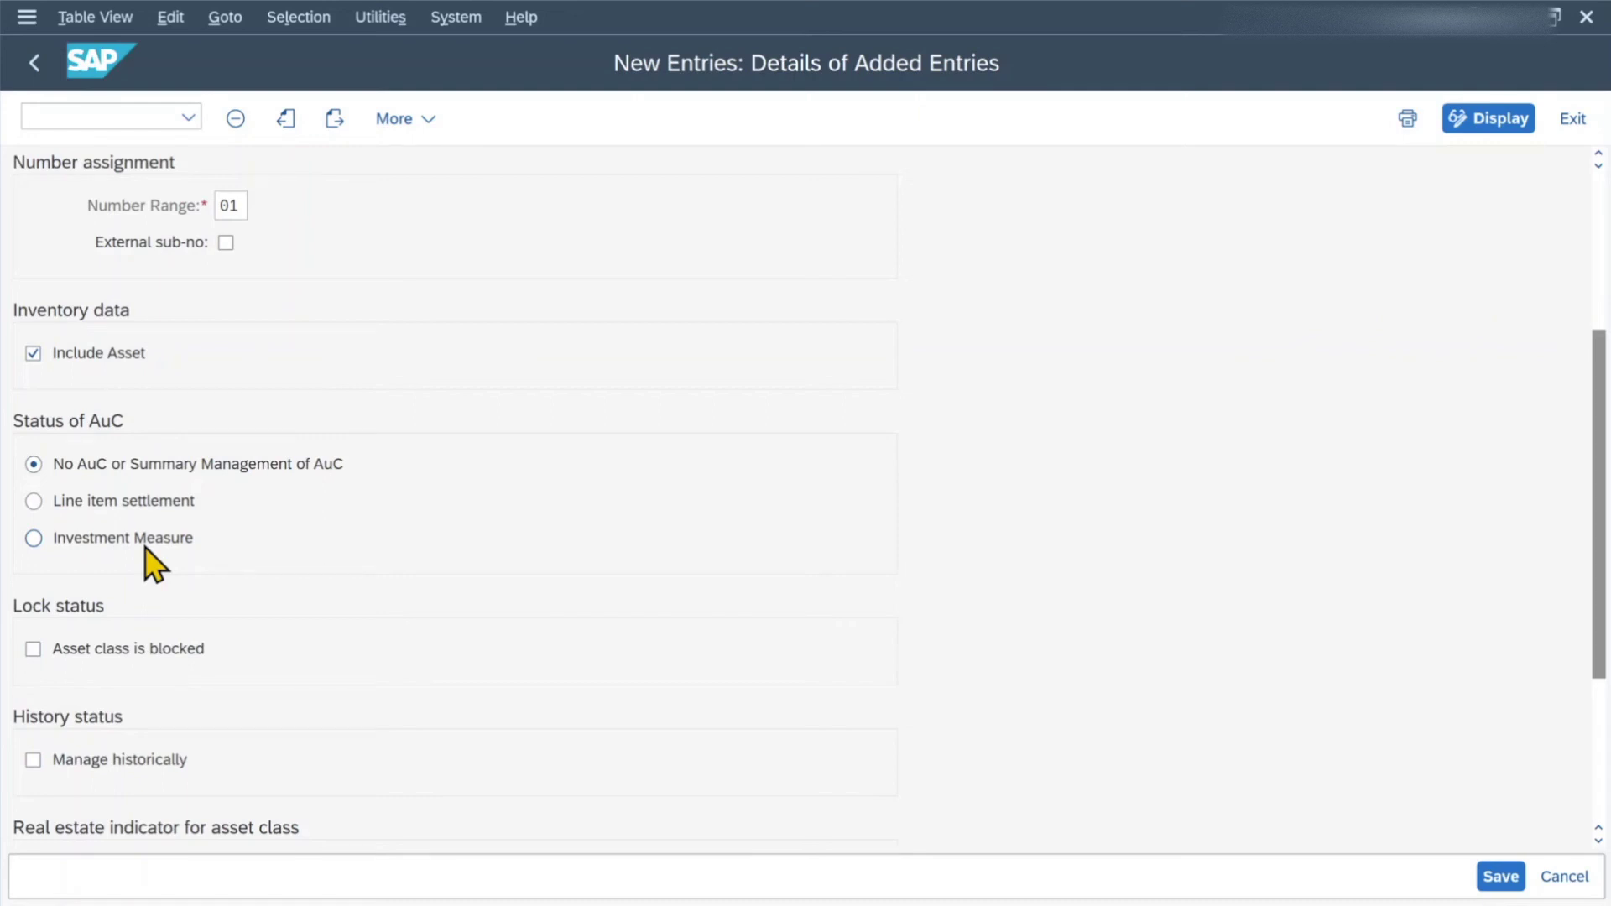
scroll(191, 654, "down", 2)
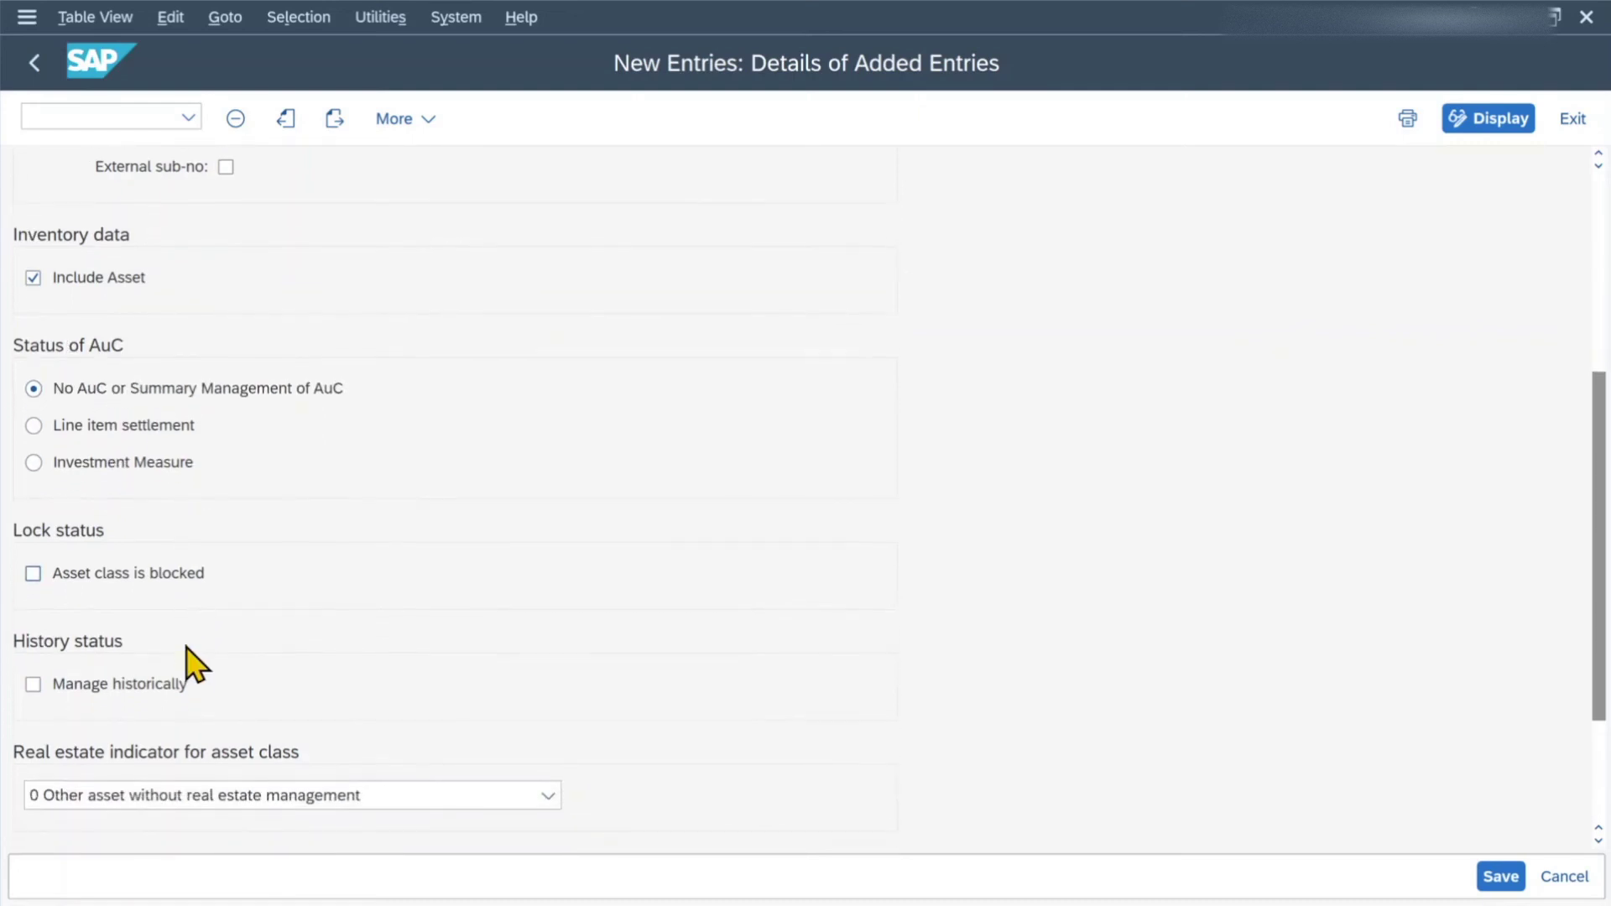
scroll(188, 663, "down", 1)
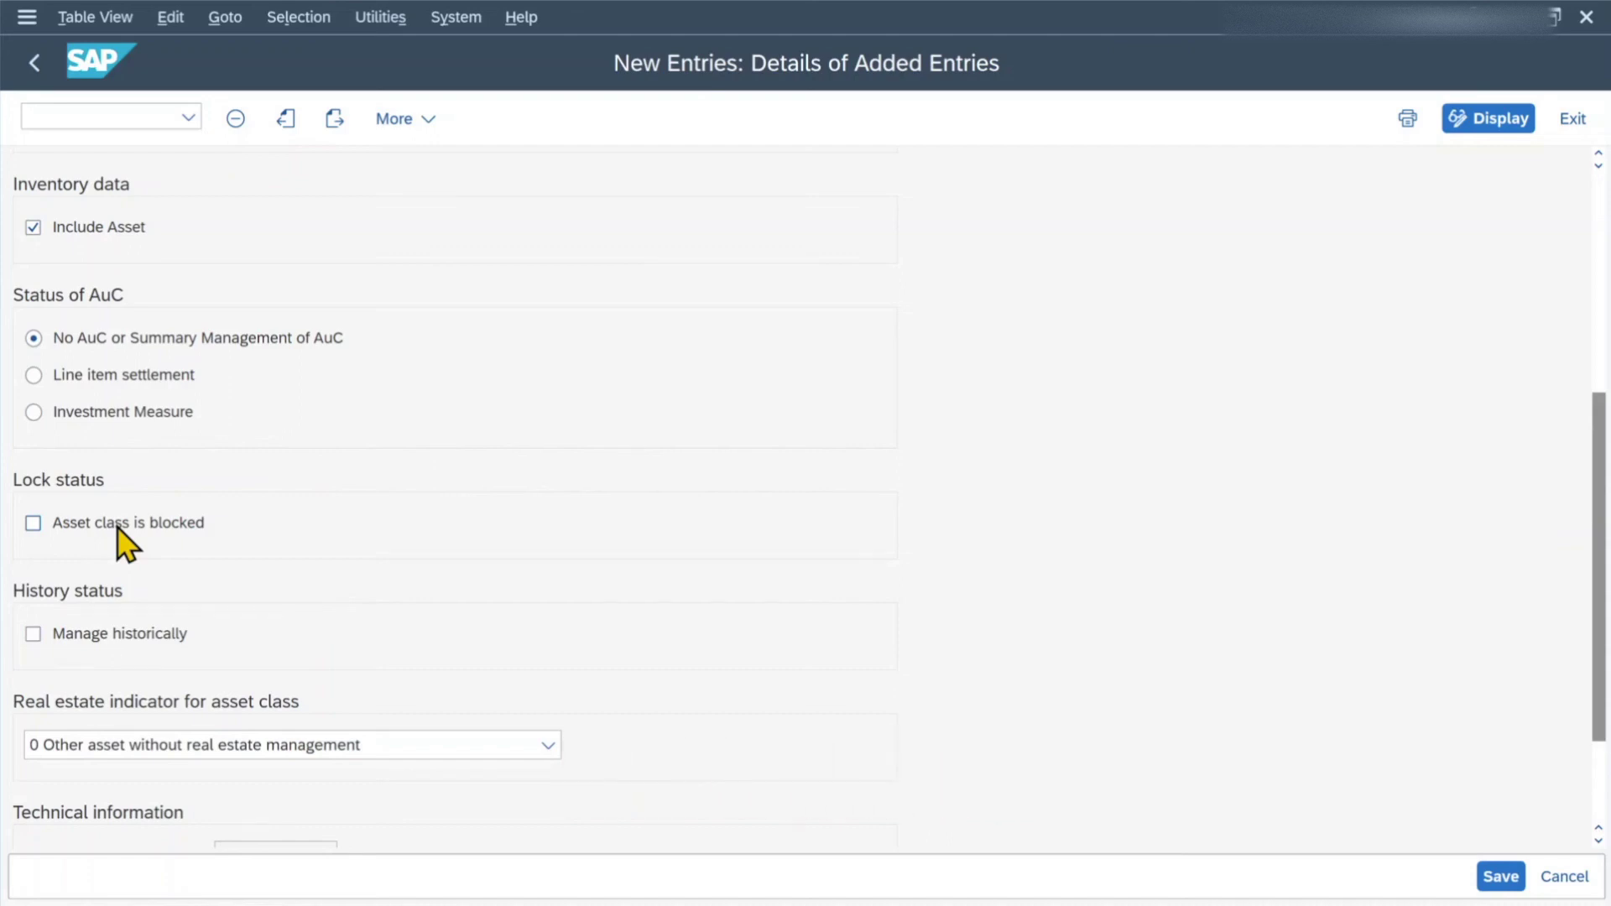
scroll(117, 529, "down", 3)
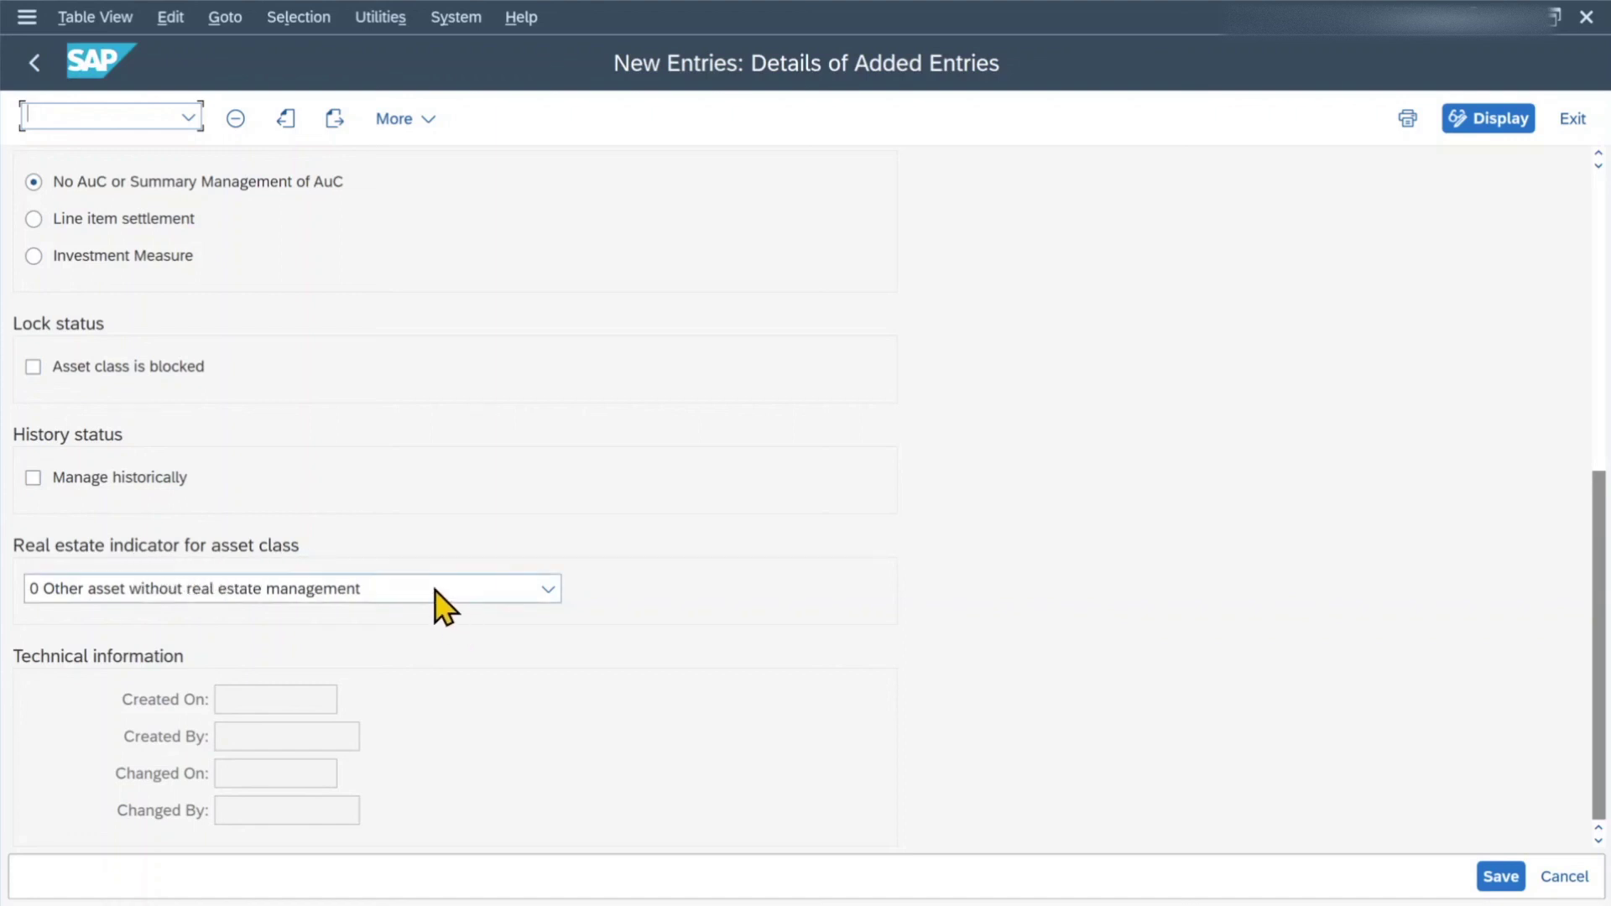
left_click(347, 592)
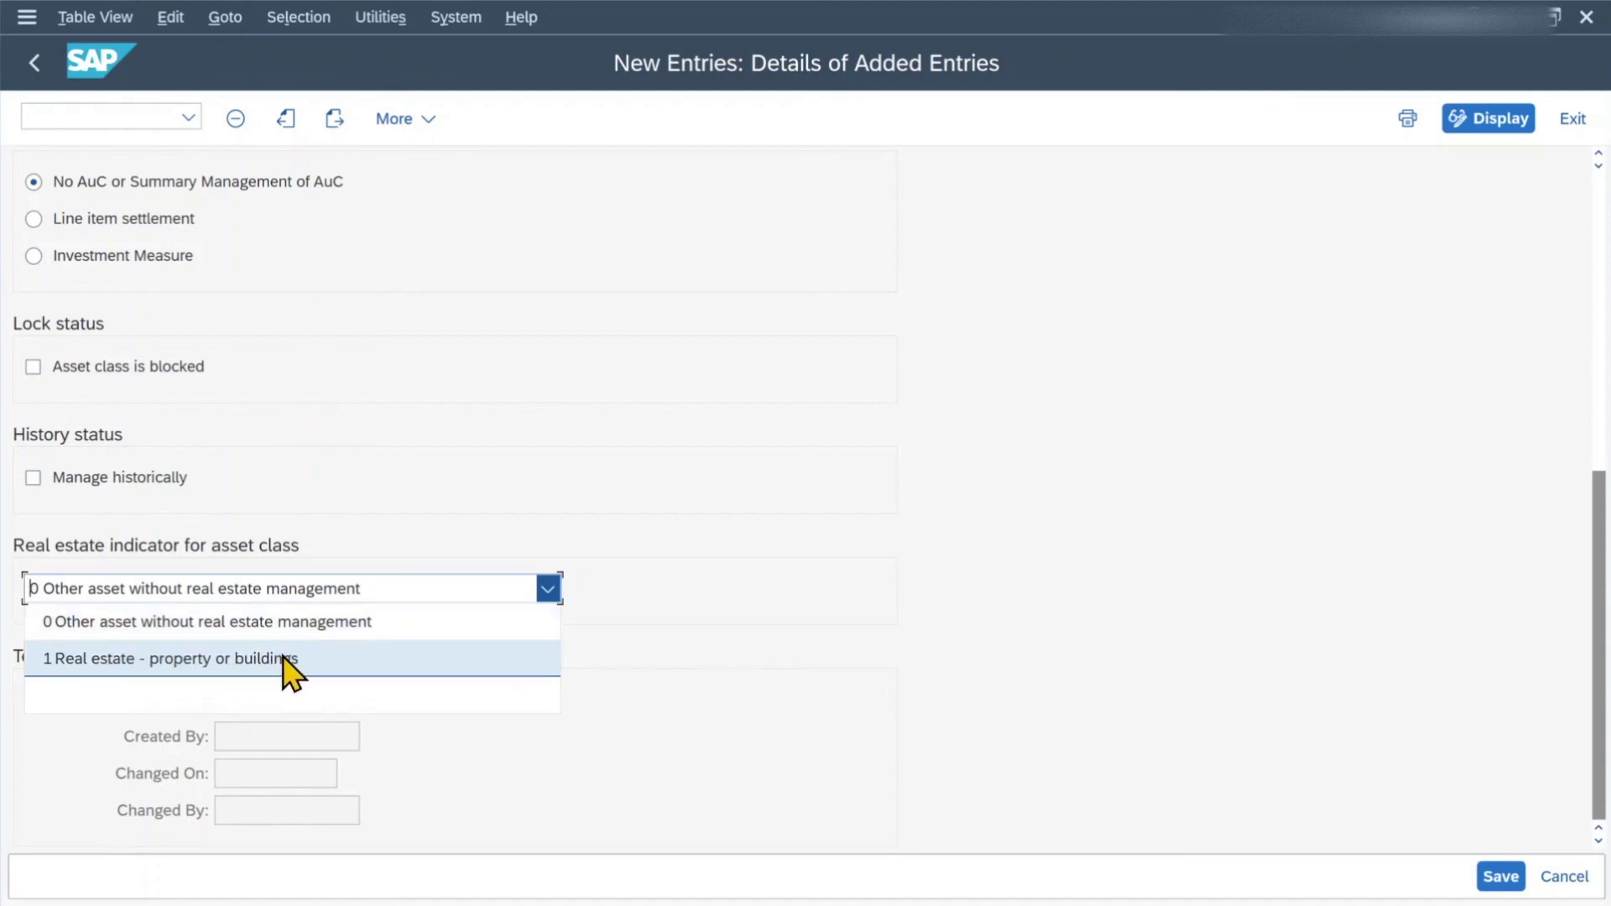
left_click(156, 627)
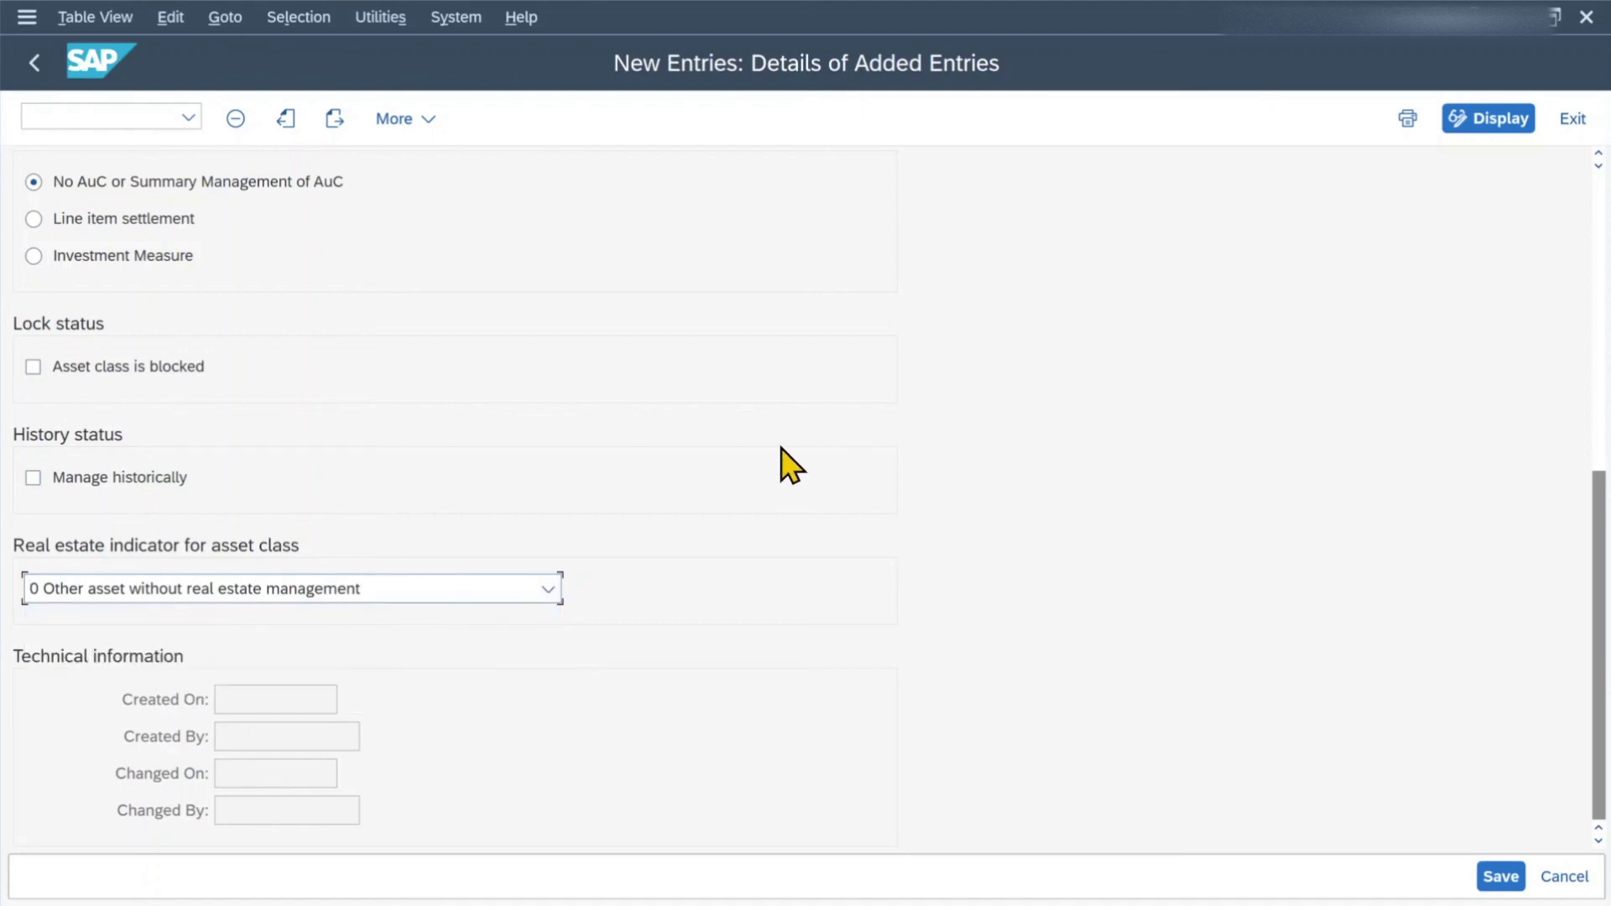